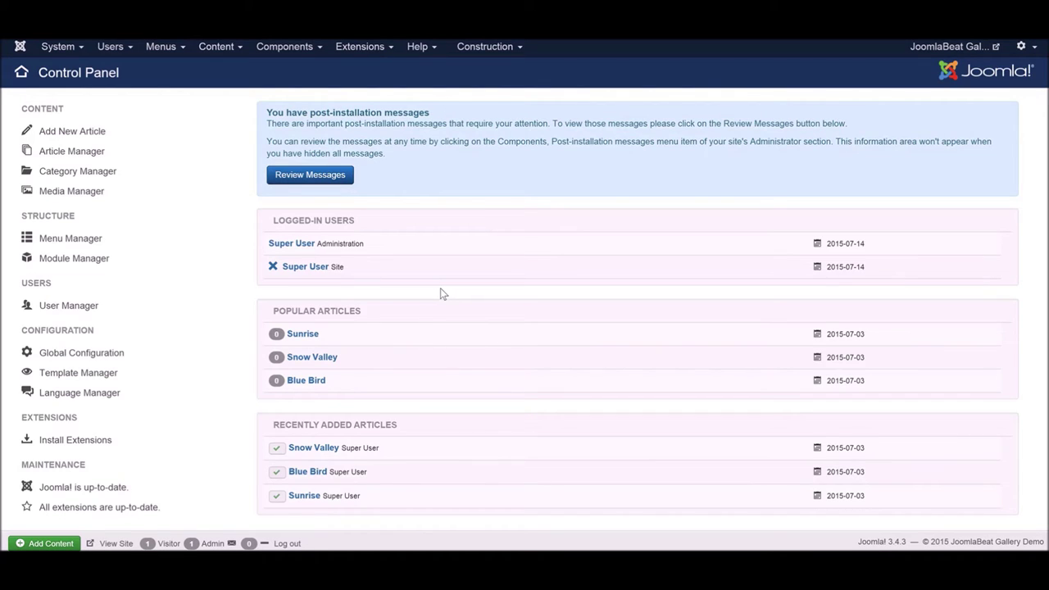
Open the Snow Valley gallery item from the Article Manager, examine its snippet and image fields, and close it without changes
left_click(302, 336)
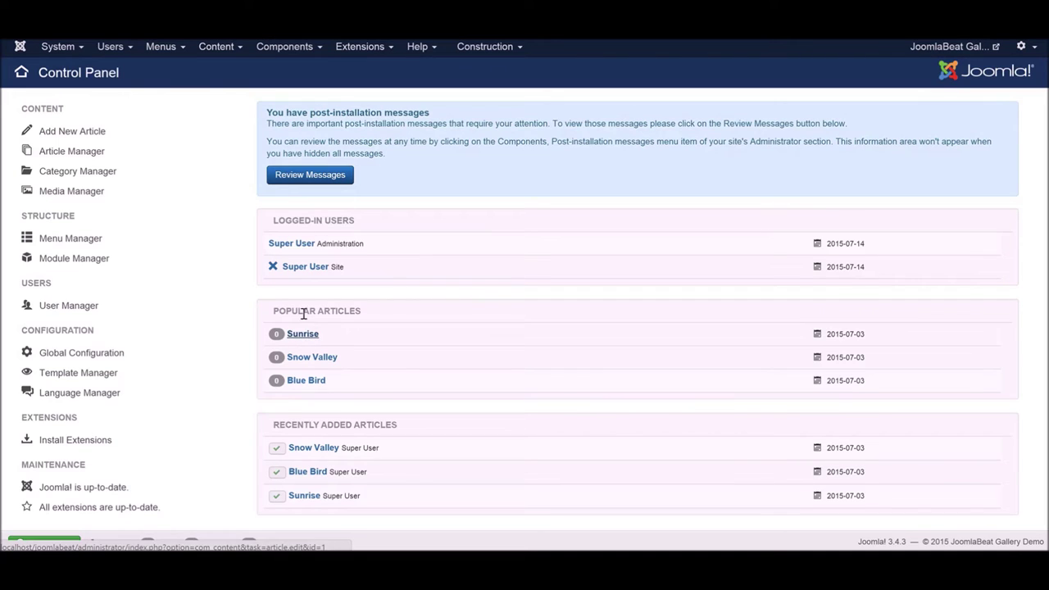
left_click(217, 47)
left_click(218, 70)
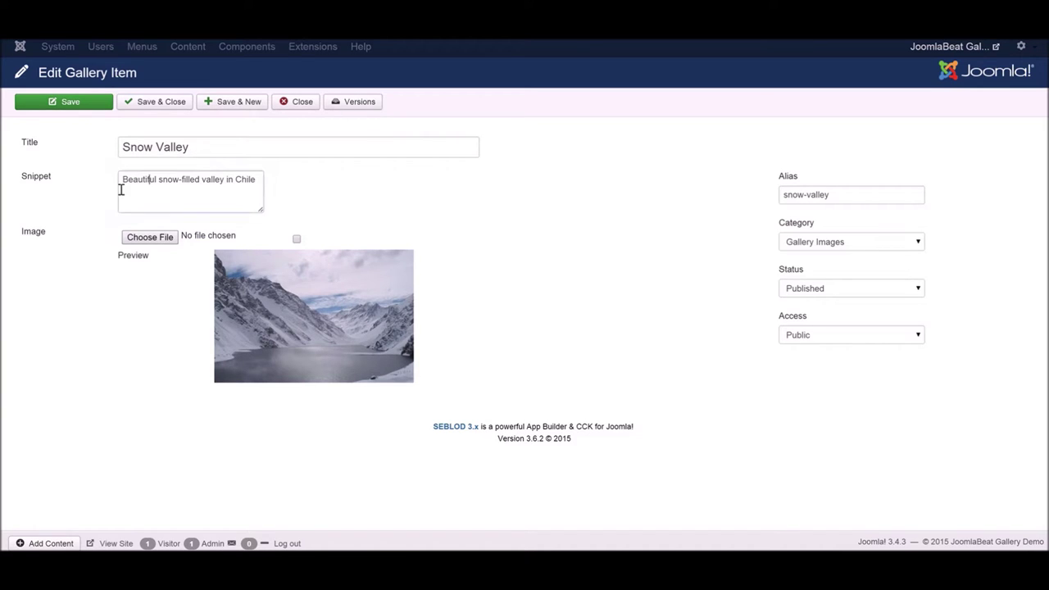
left_click(148, 187)
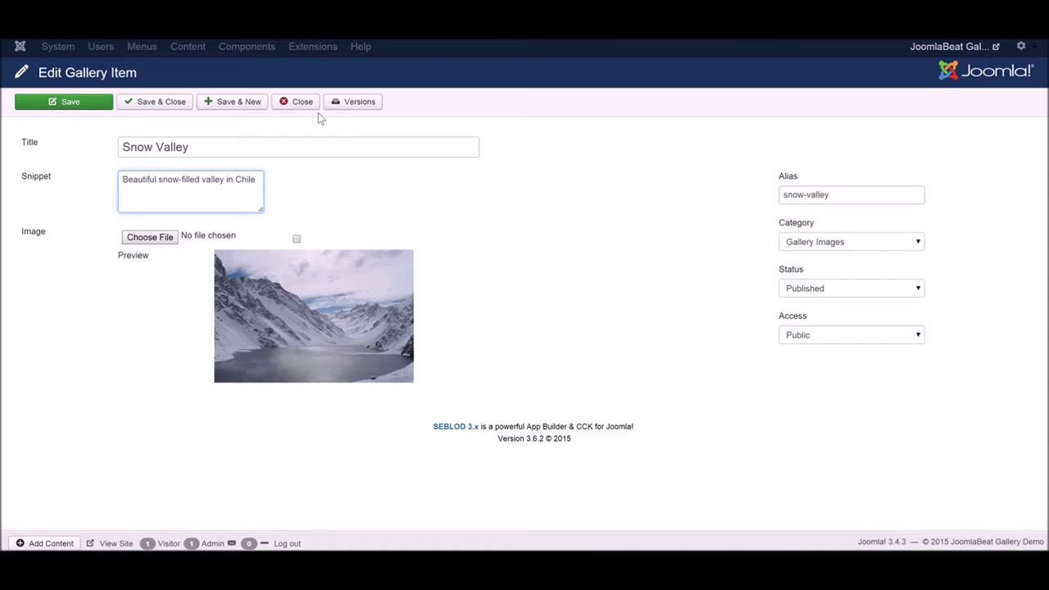
left_click(299, 102)
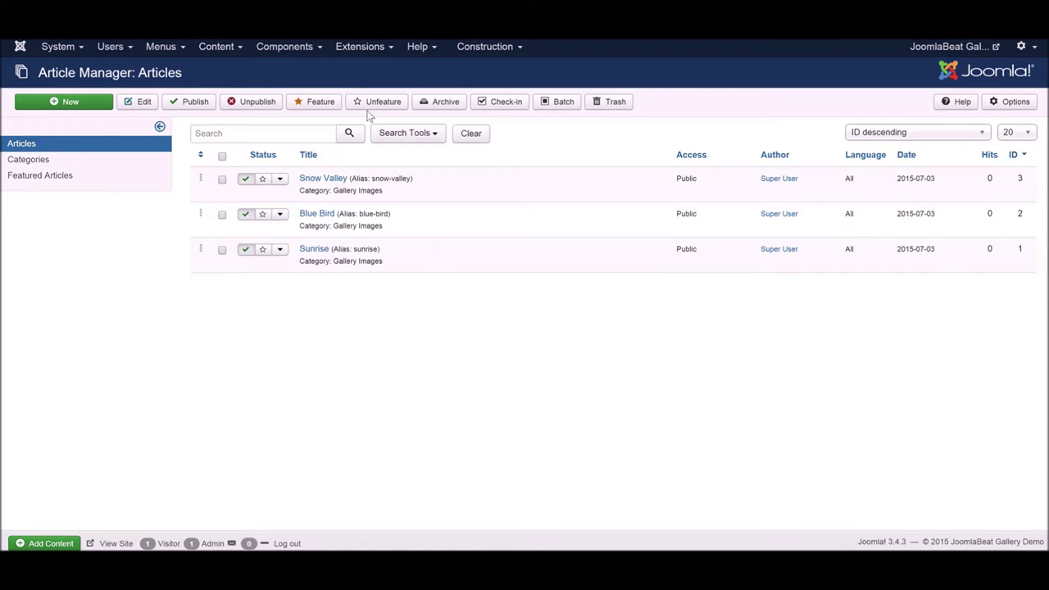
Open the Gallery Image field of the Gallery Item content type for editing in SEBLOD's Form & Content Type Manager
left_click(299, 49)
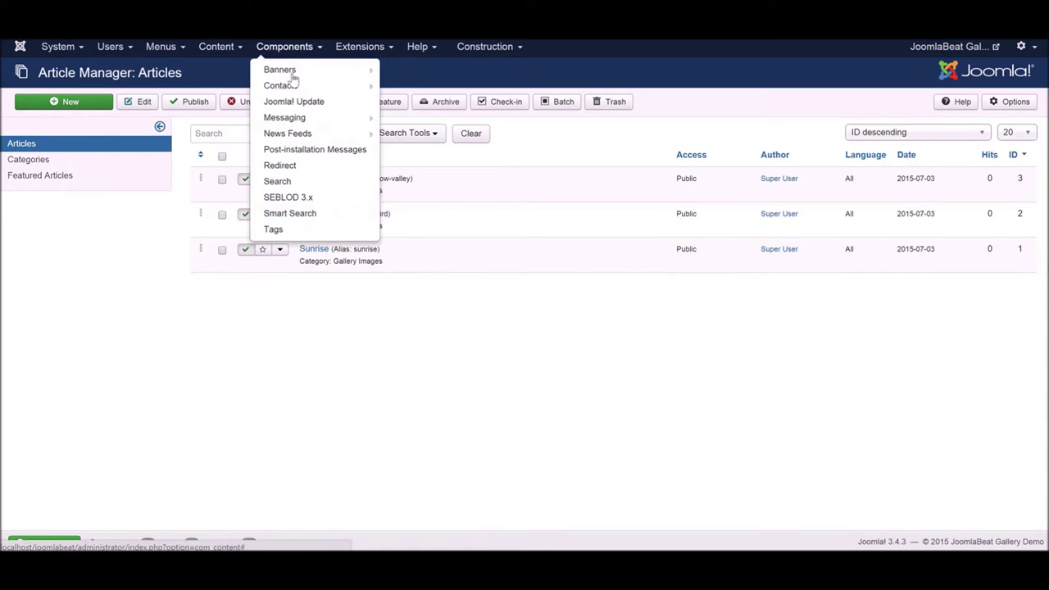
left_click(295, 198)
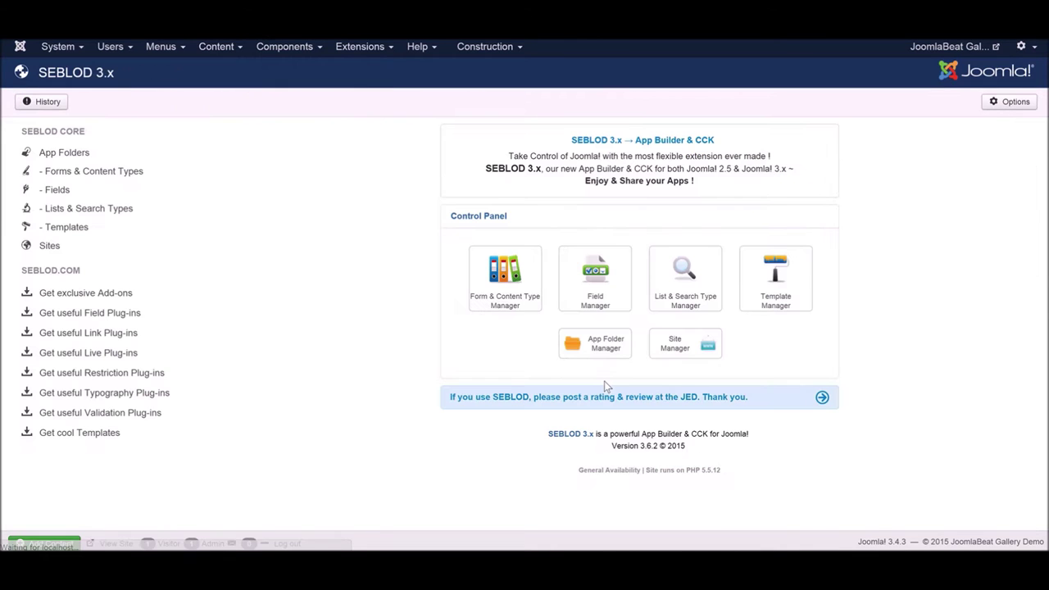
left_click(506, 305)
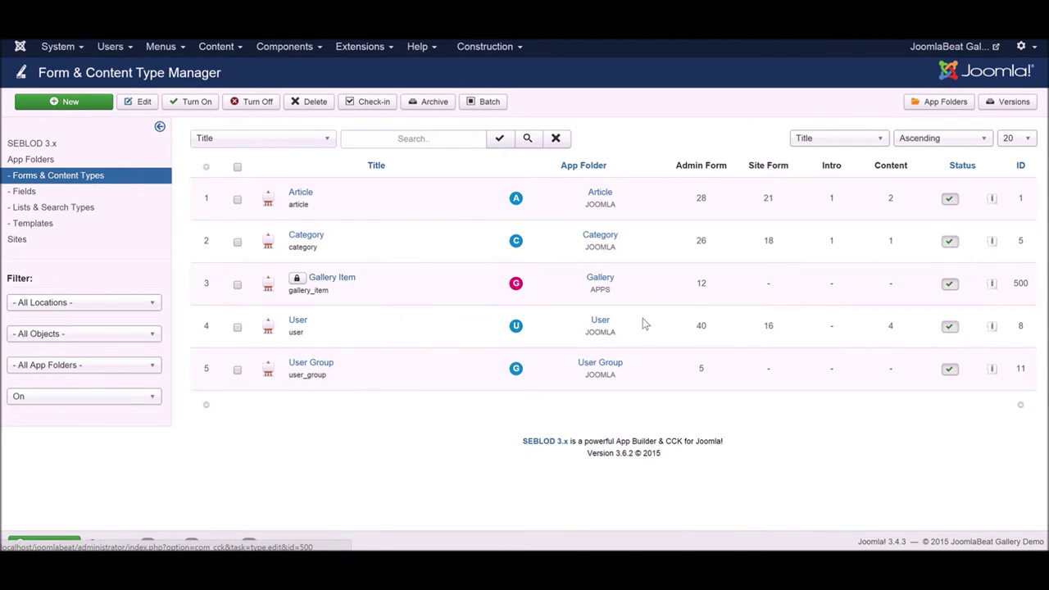
left_click(701, 283)
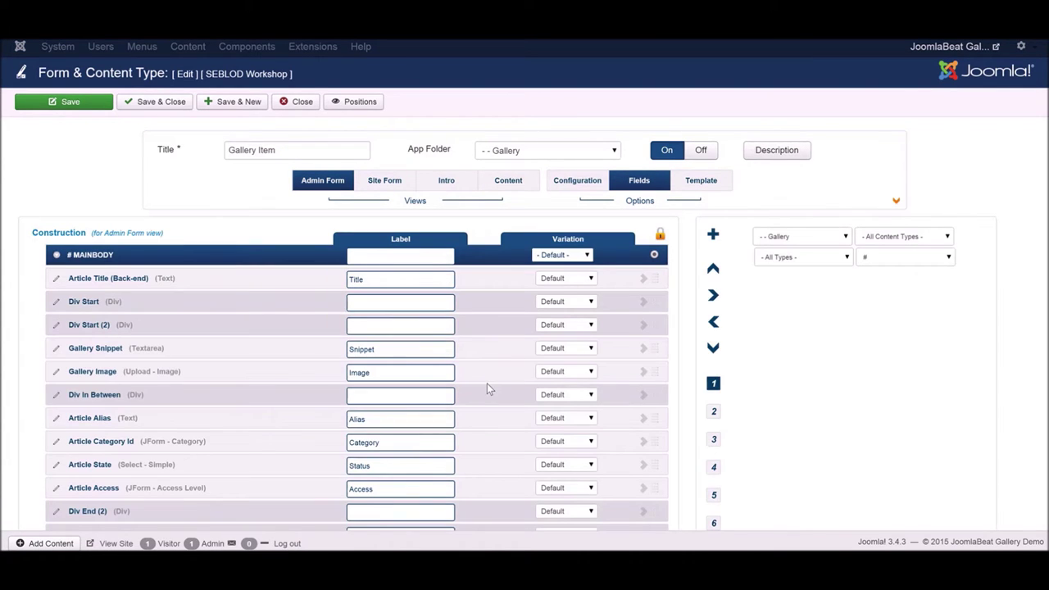
left_click(56, 374)
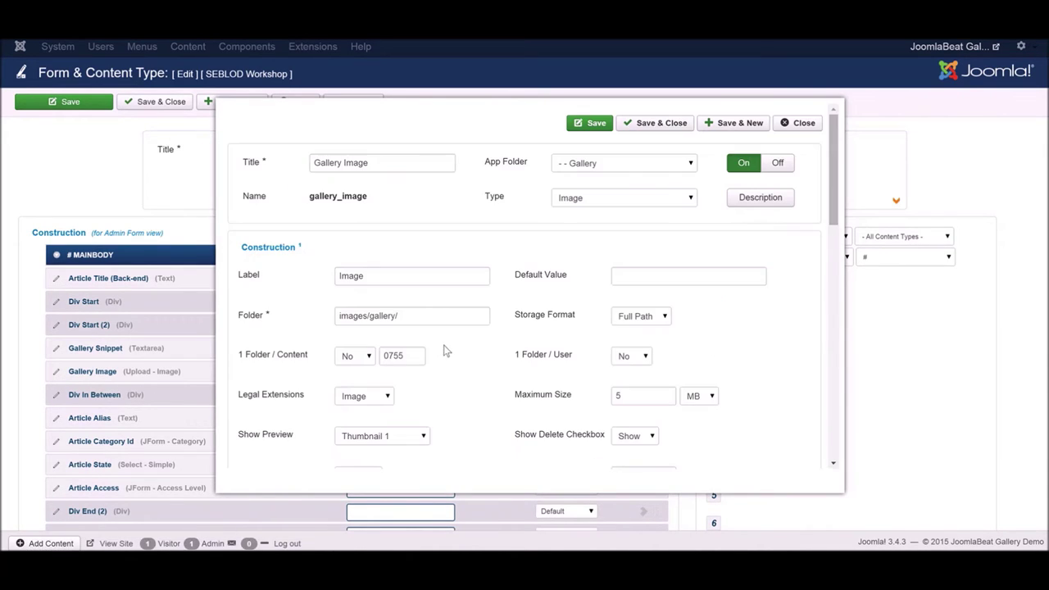
Set the Gallery Image field's Advanced Mode to Yes (JSON-formatted value), and save and close both the field and the content type
left_click_drag(832, 178, 831, 213)
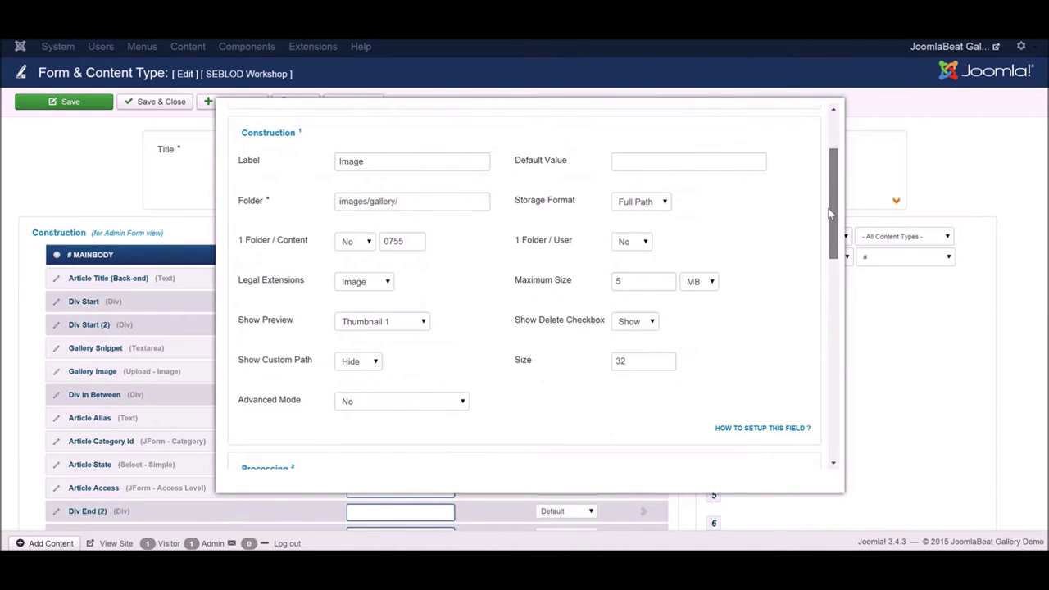
left_click(414, 403)
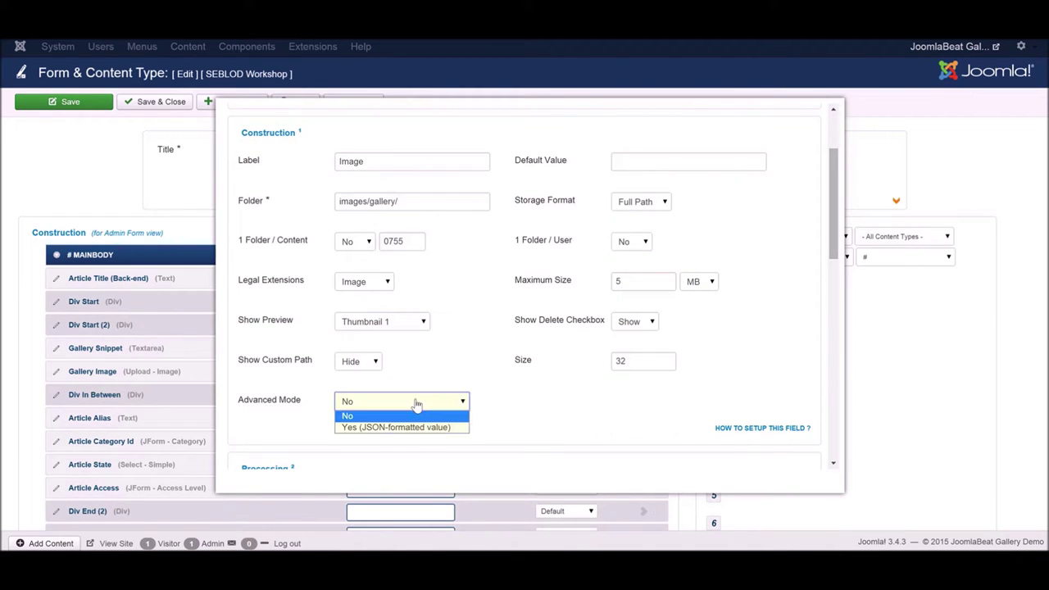
left_click(373, 427)
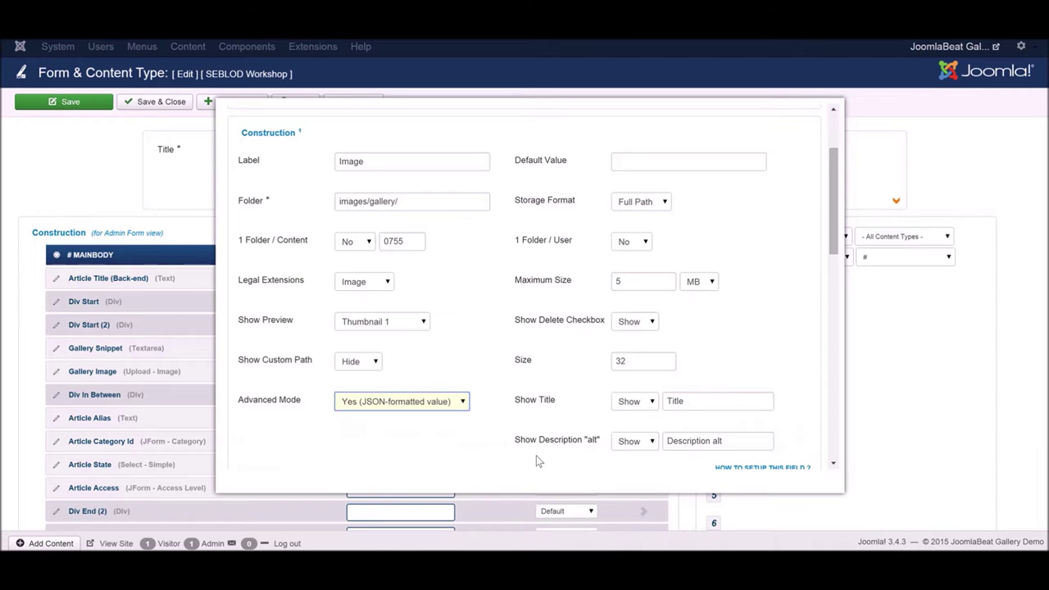
left_click(721, 402)
left_click(740, 442)
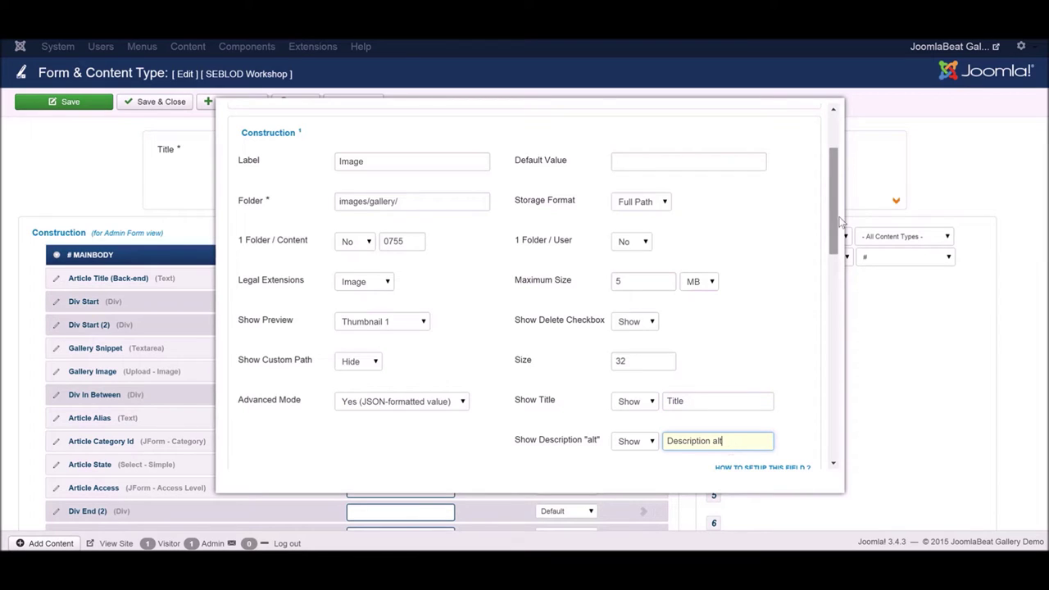
left_click_drag(839, 222, 836, 188)
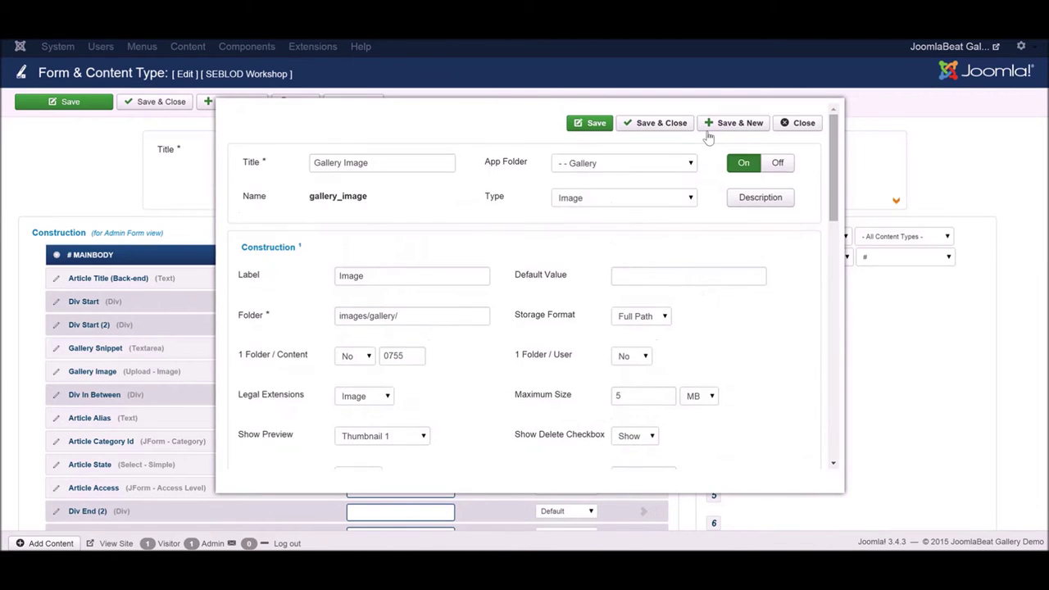
left_click(687, 125)
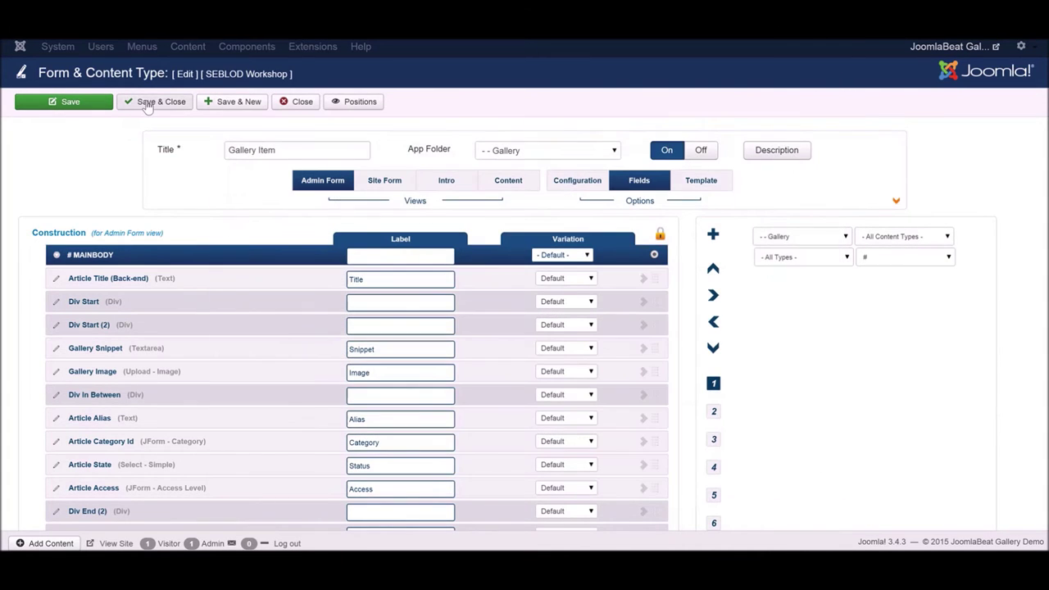
left_click(148, 105)
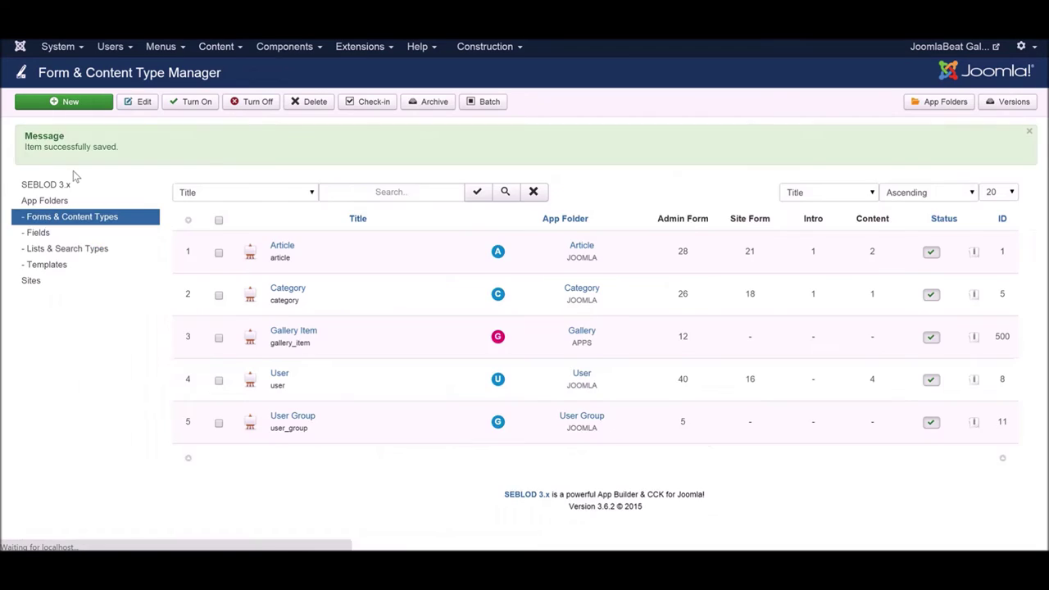
Open the Snow Valley gallery item from the Article Manager and check its image Title and Description alt fields
left_click(231, 49)
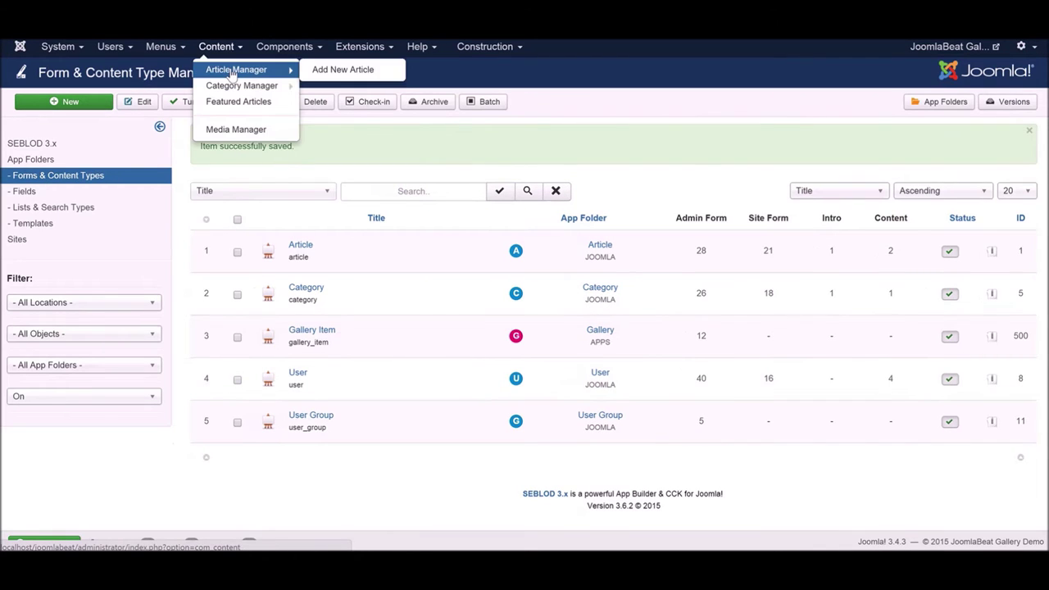
left_click(235, 70)
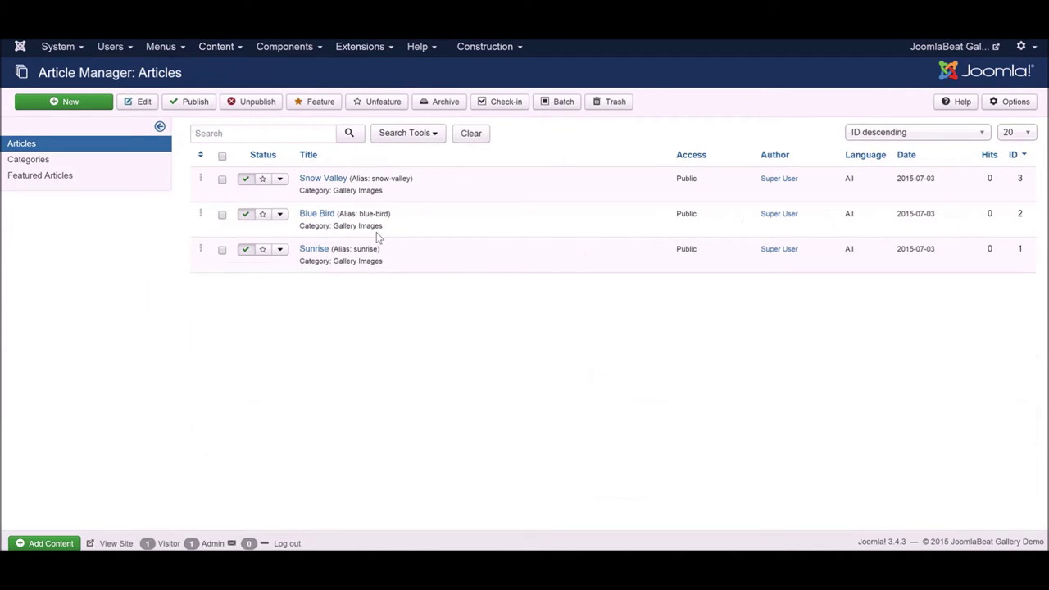
left_click(330, 180)
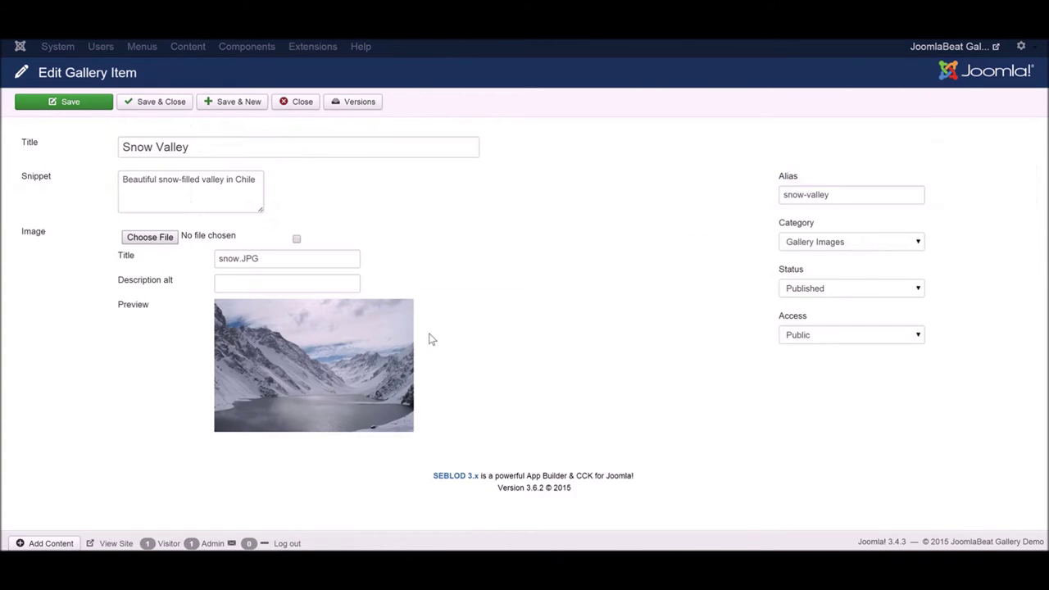
left_click(266, 280)
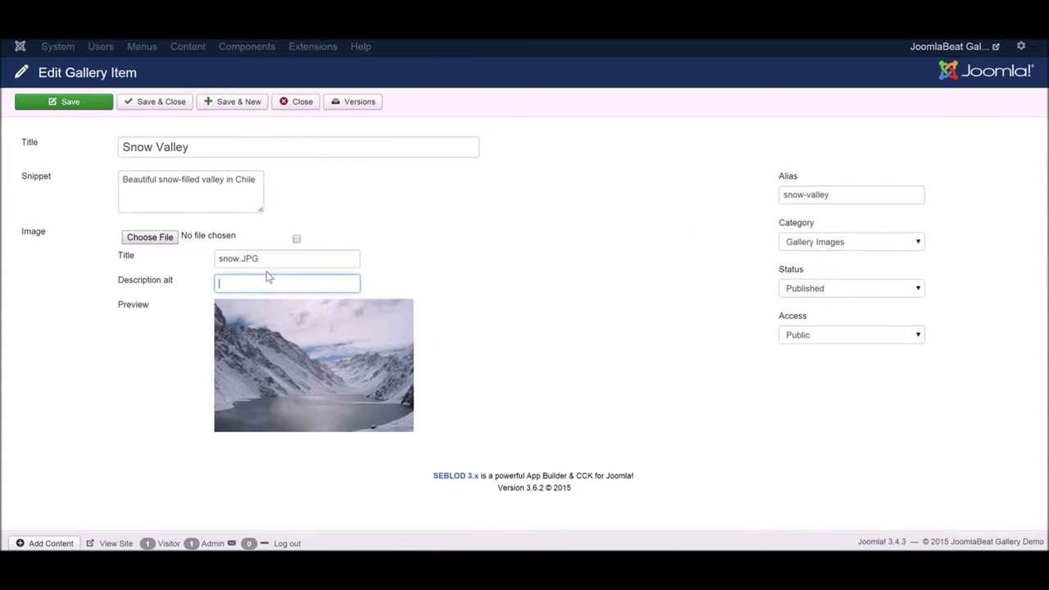
left_click(279, 258)
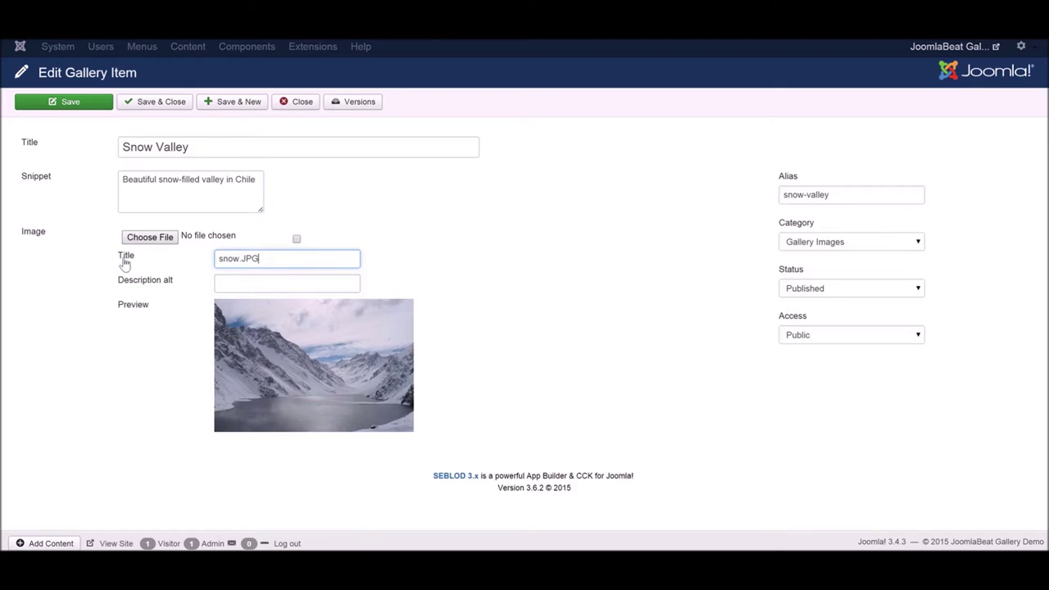
Set the Snow Valley image's Description alt to "Lake among snowy mountains", and save and close the item
left_click(266, 295)
left_click(264, 286)
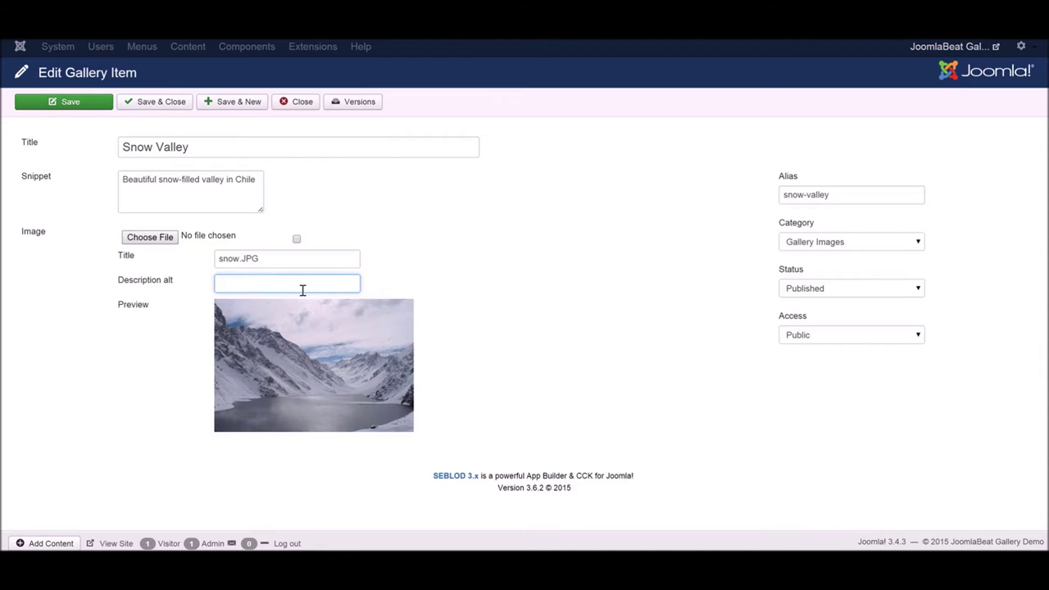
type("Lake amongst")
key("BackSpace")
key("BackSpace")
key("BackSpace")
type("snowy mountains")
left_click(309, 259)
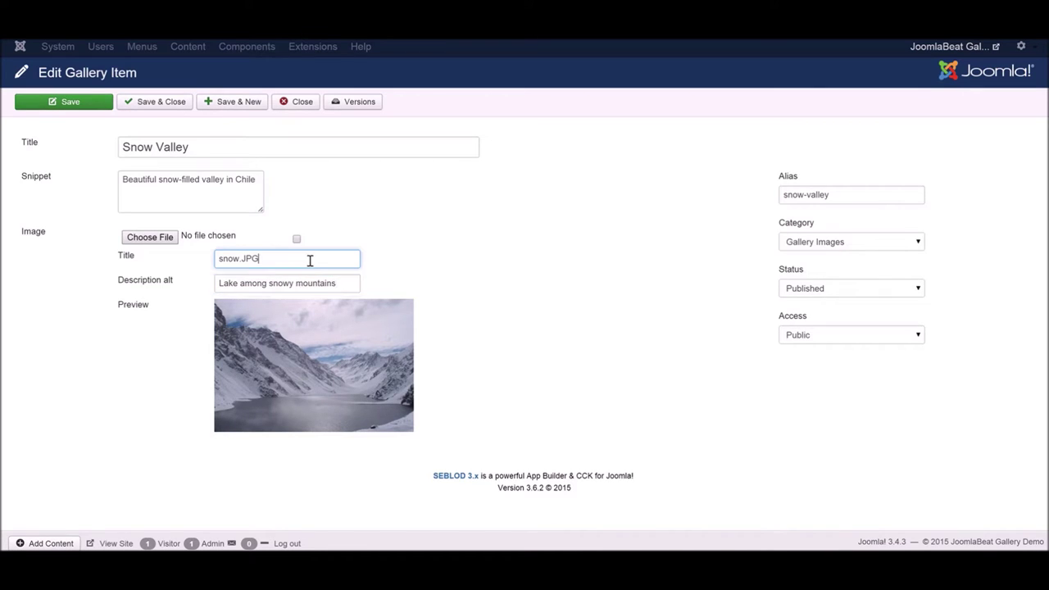
left_click(169, 102)
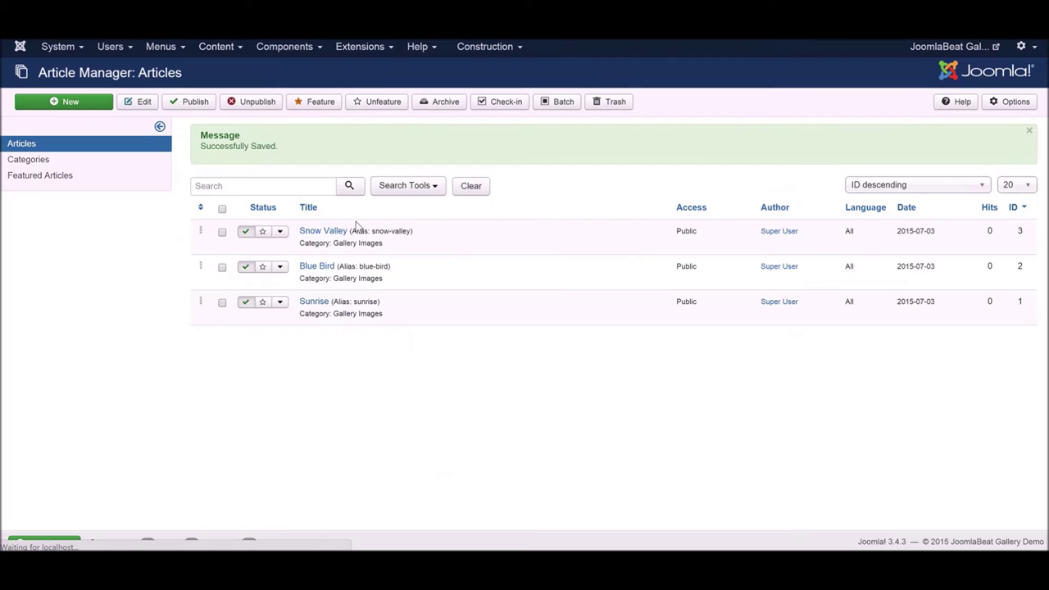
Set the Blue Bird image's Description alt to "Blue coloured bird standing on the ground", and save and close the item
left_click(313, 270)
left_click(334, 279)
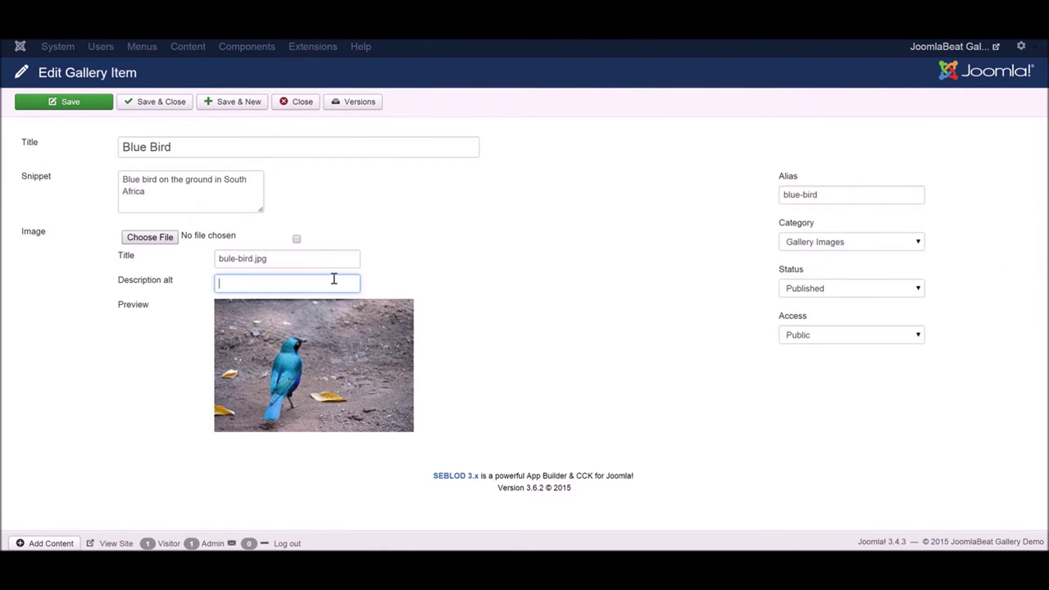
type("Blue colou")
type("red bird sta")
type("nding on the ground")
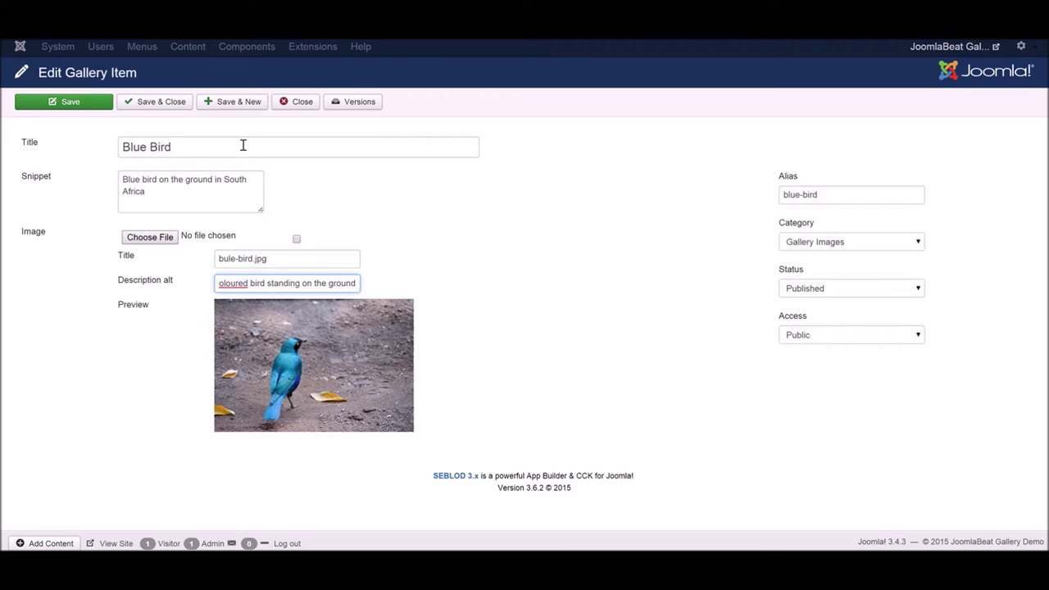
left_click(178, 104)
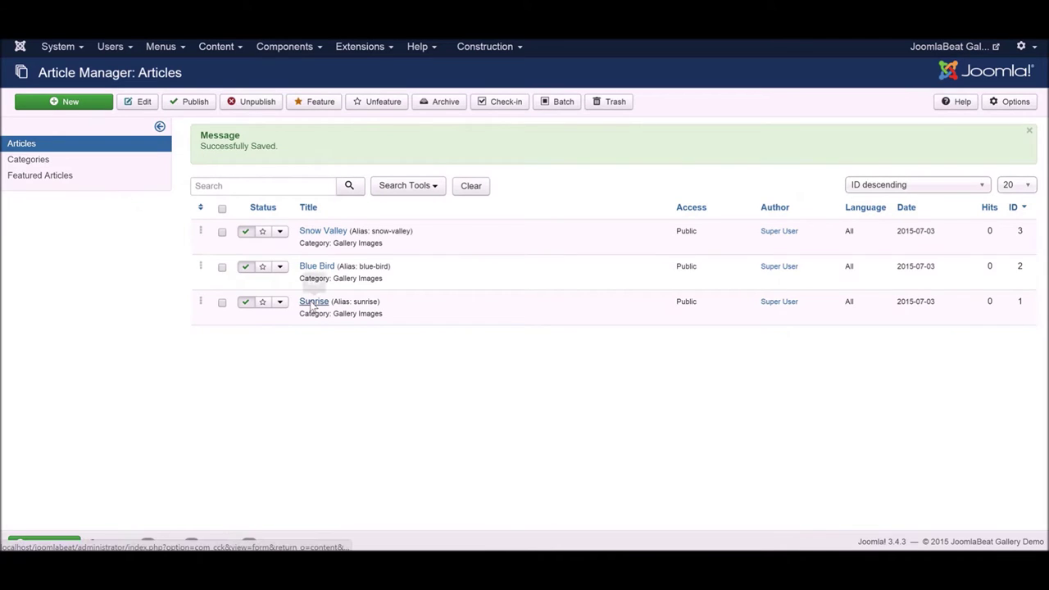
Set the Sunrise image's Description alt to "Beautiful sunrise", and save and close the item
left_click(313, 302)
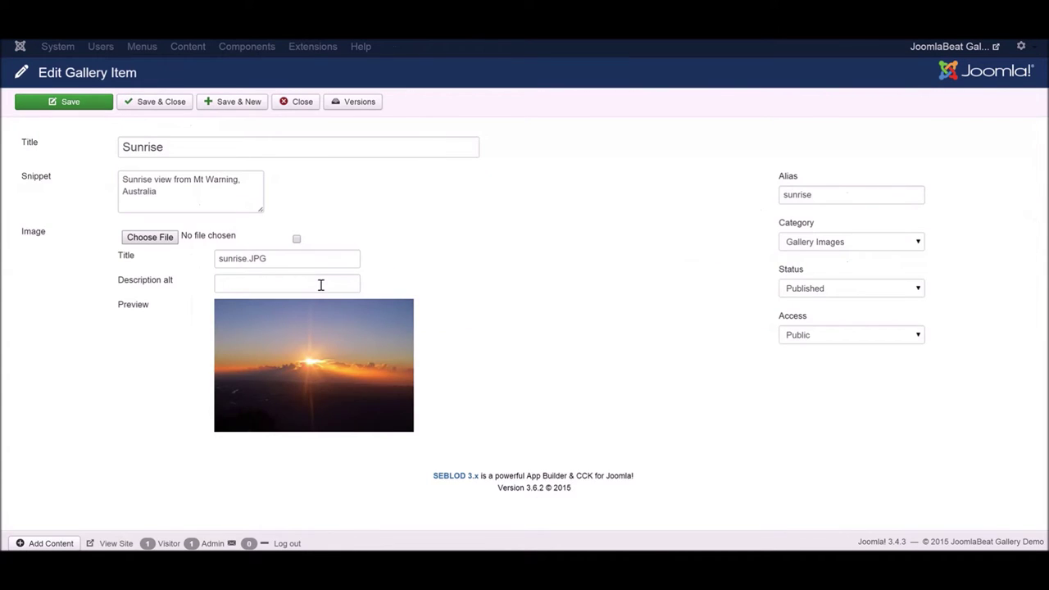
left_click(320, 284)
type("Beauti")
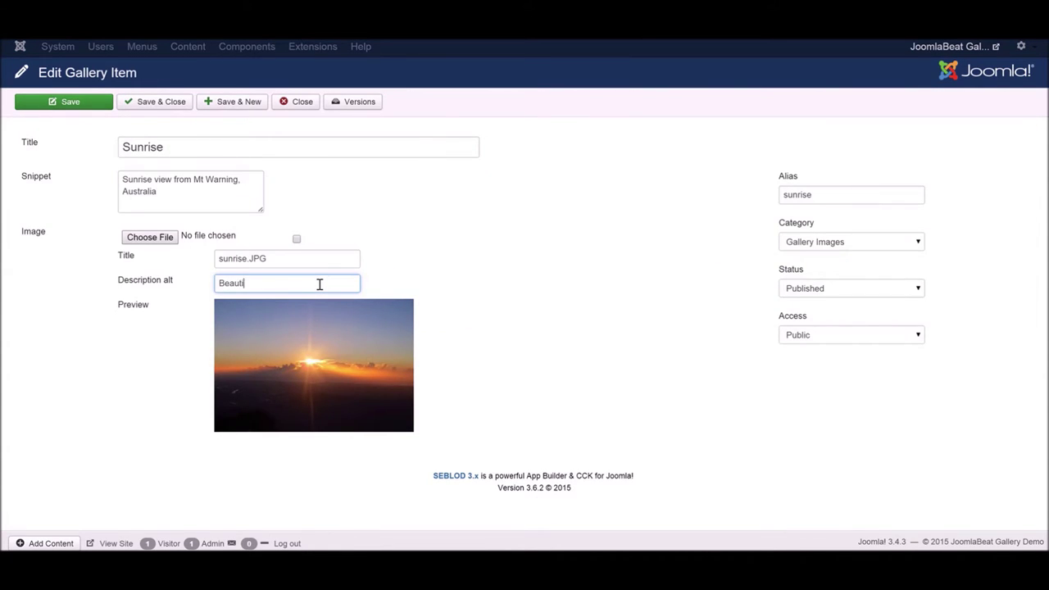
type("ful sunrise")
left_click(146, 103)
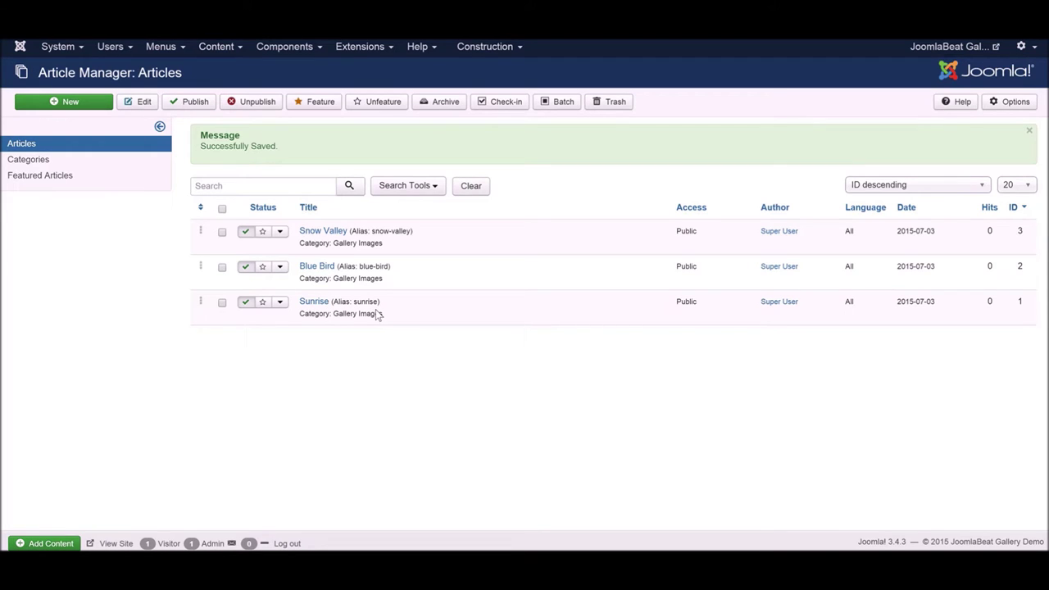
Open SEBLOD's List & Search Type Manager
left_click(295, 51)
left_click(302, 198)
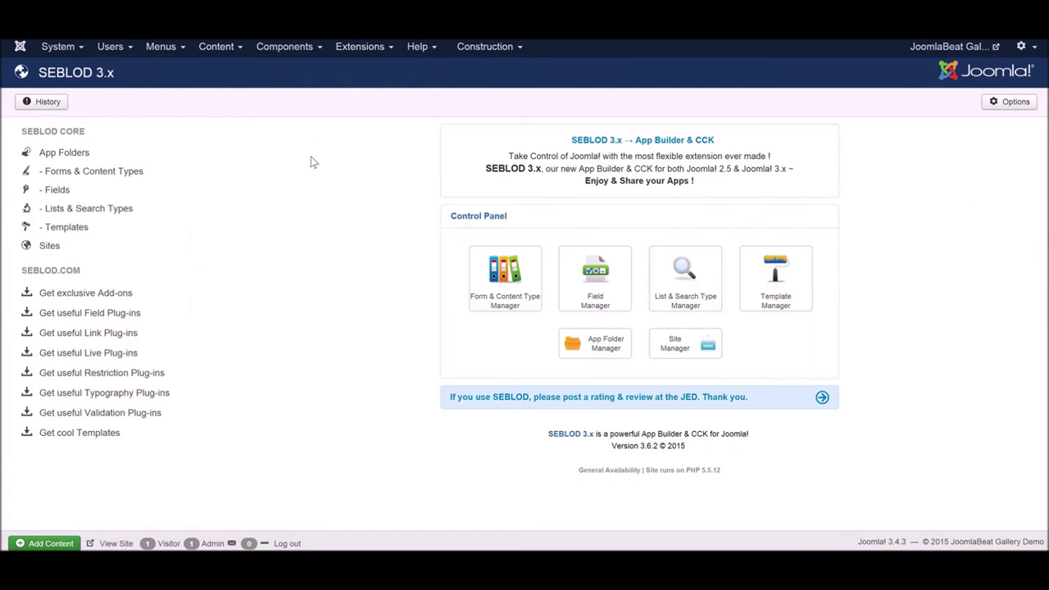
left_click(691, 303)
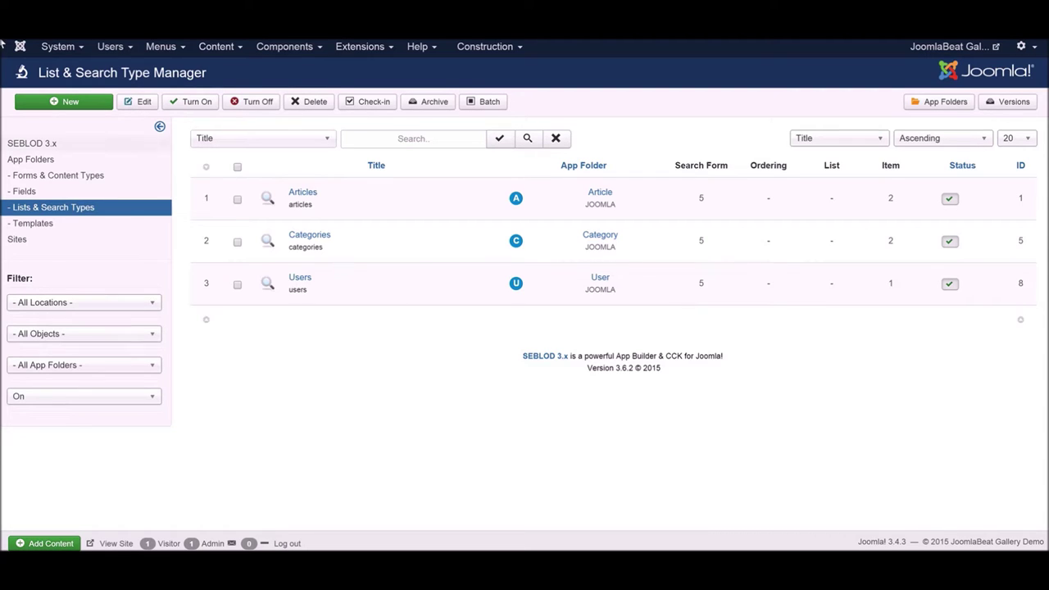
Create a new List & Search Type for the Gallery Item content type using the Blog list template
left_click(70, 102)
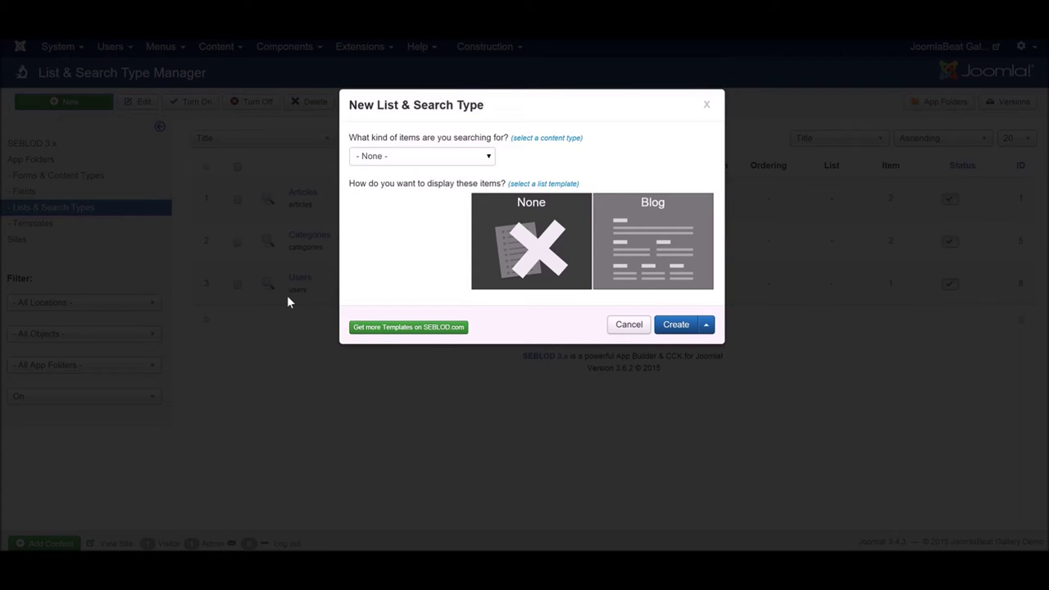
left_click(451, 163)
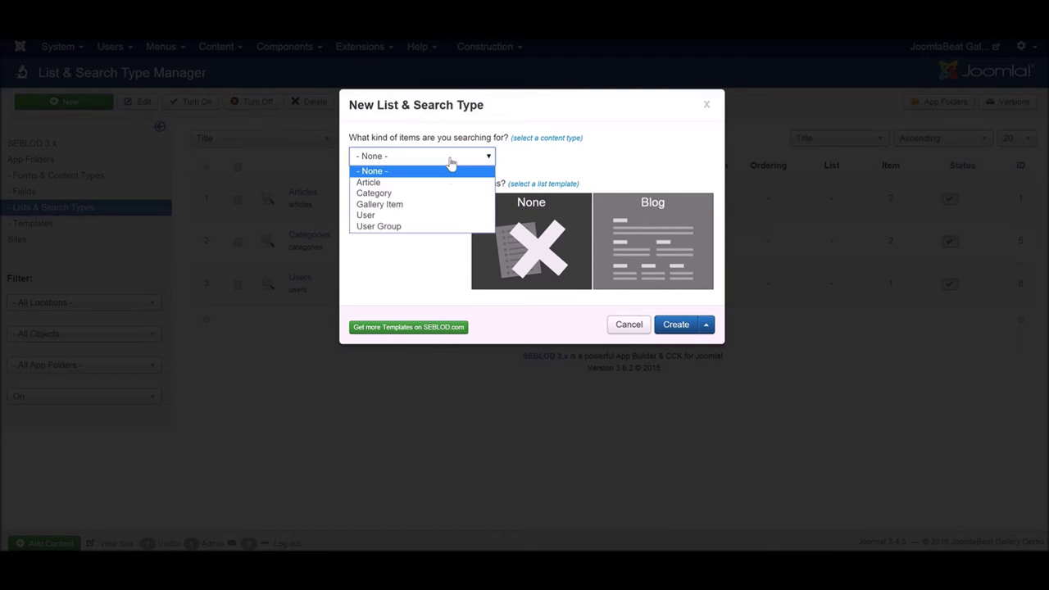
left_click(387, 204)
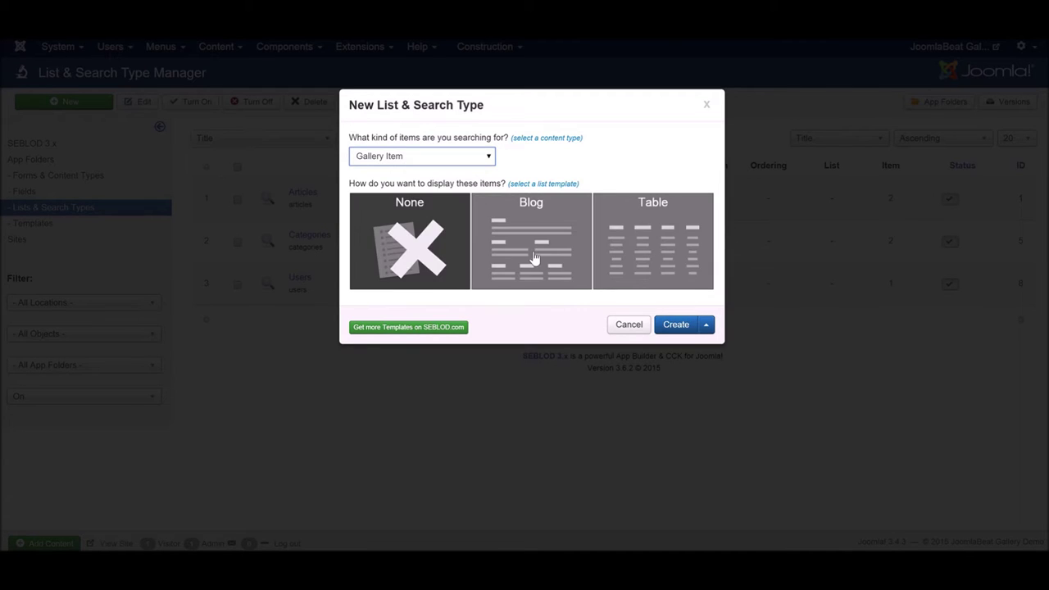
scroll(525, 255, "down", 1)
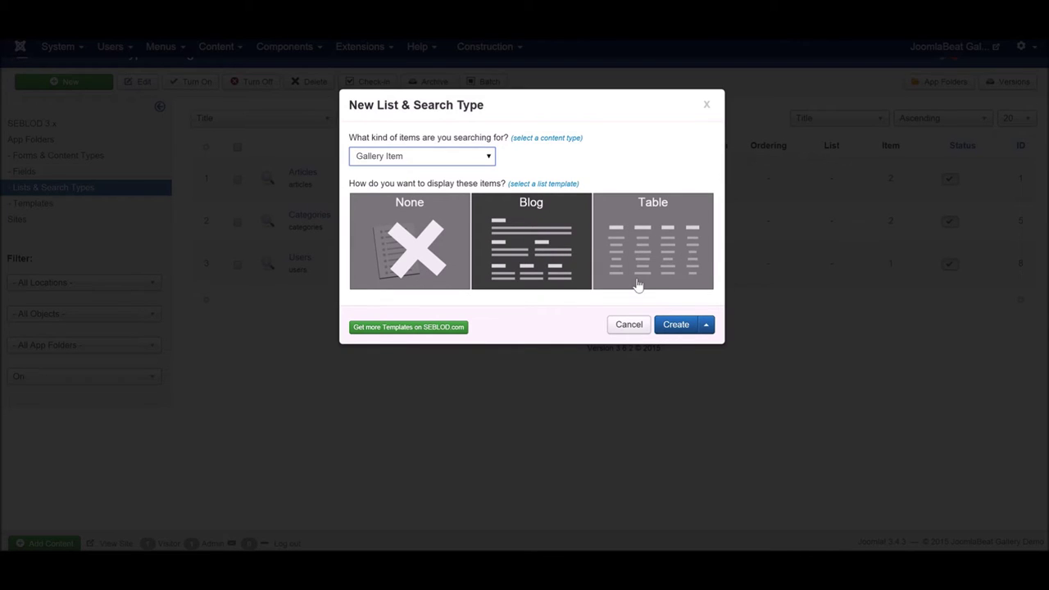
left_click(674, 328)
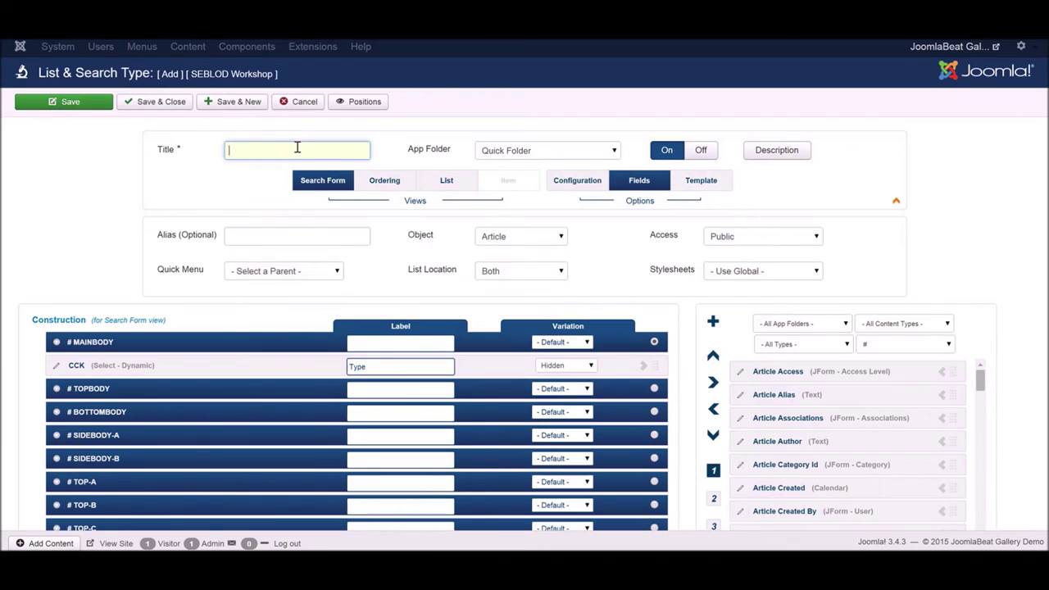
Title the search type "Gallery Items" and assign it to the Gallery app folder
type("Gallery Items")
left_click(513, 153)
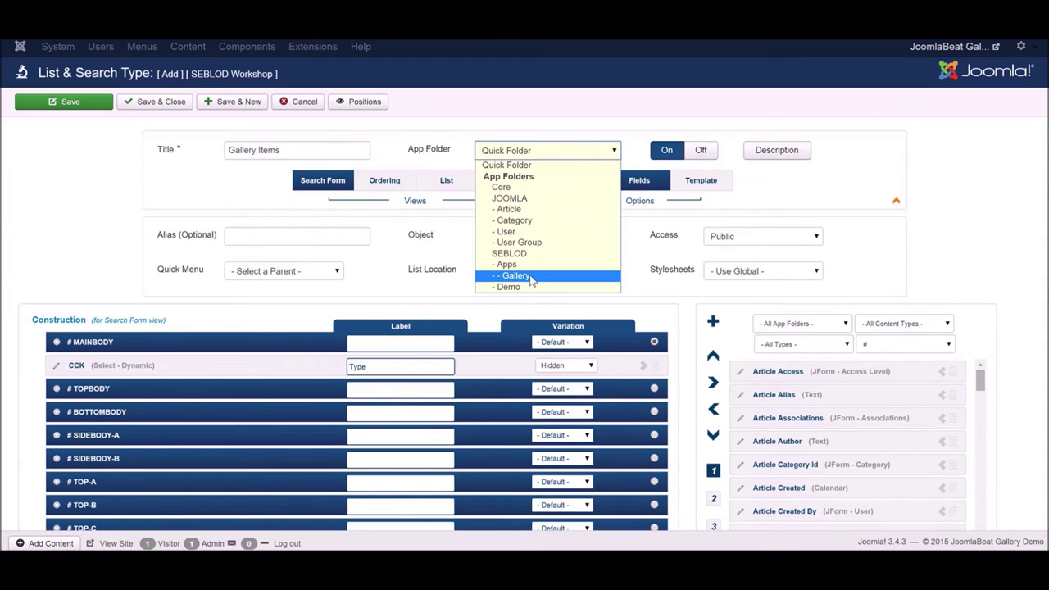
left_click(531, 277)
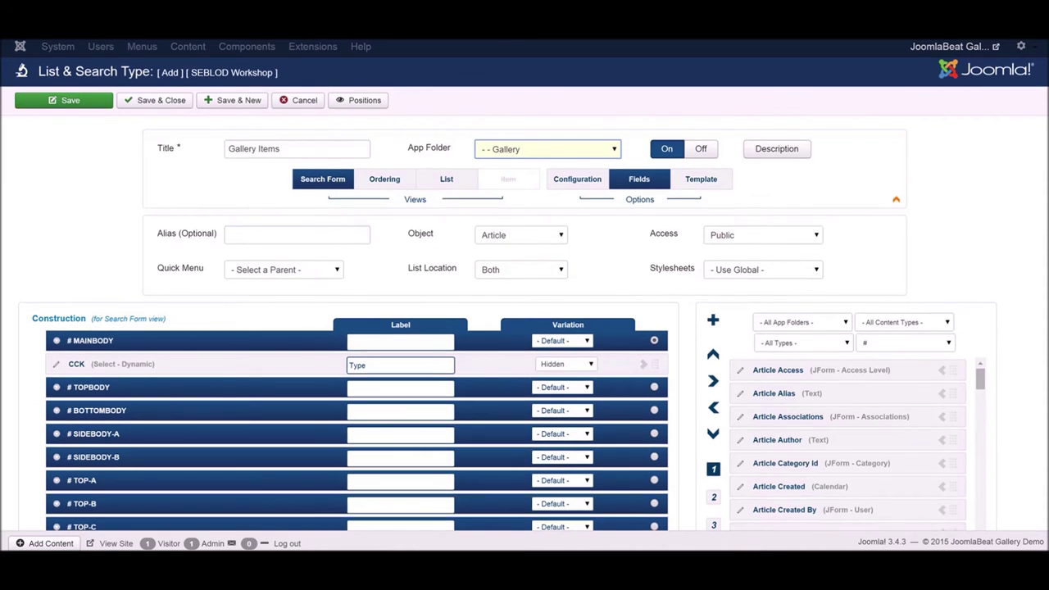
Check the CCK field's live value and variation in the Search Form view
scroll(720, 238, "down", 2)
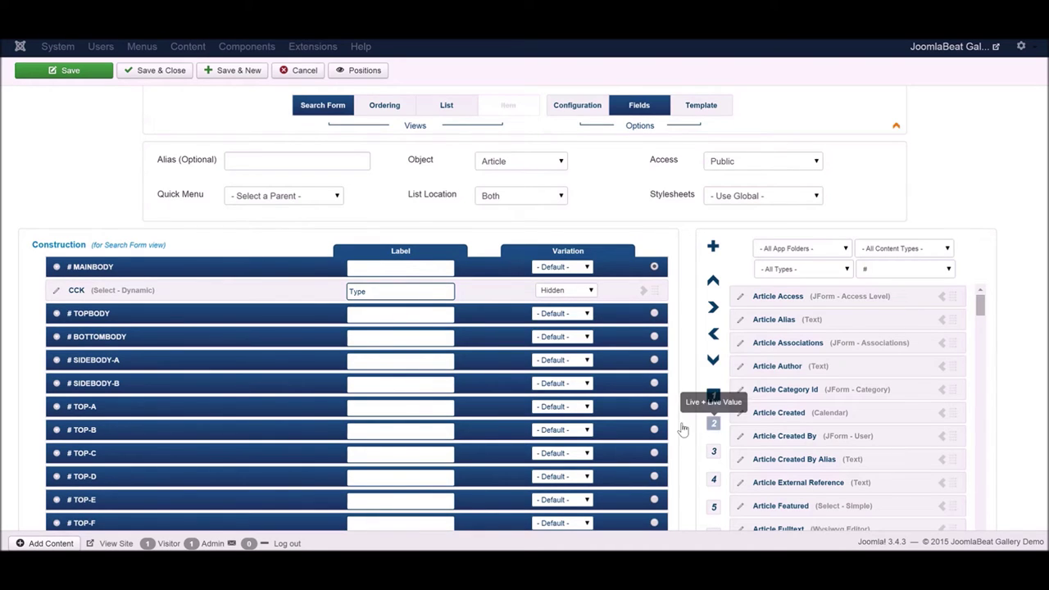
left_click(173, 288)
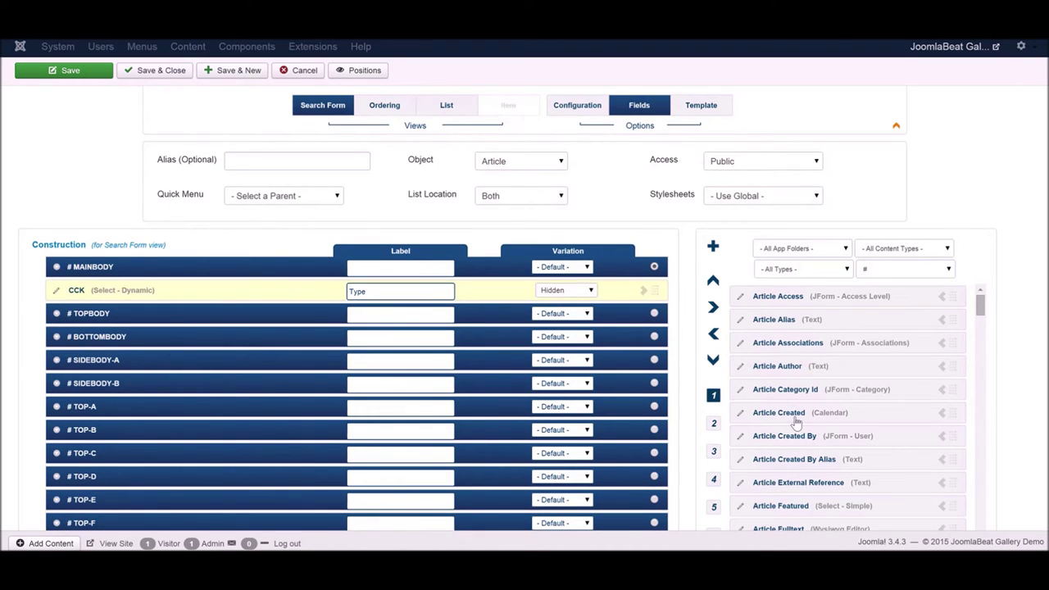
left_click(713, 423)
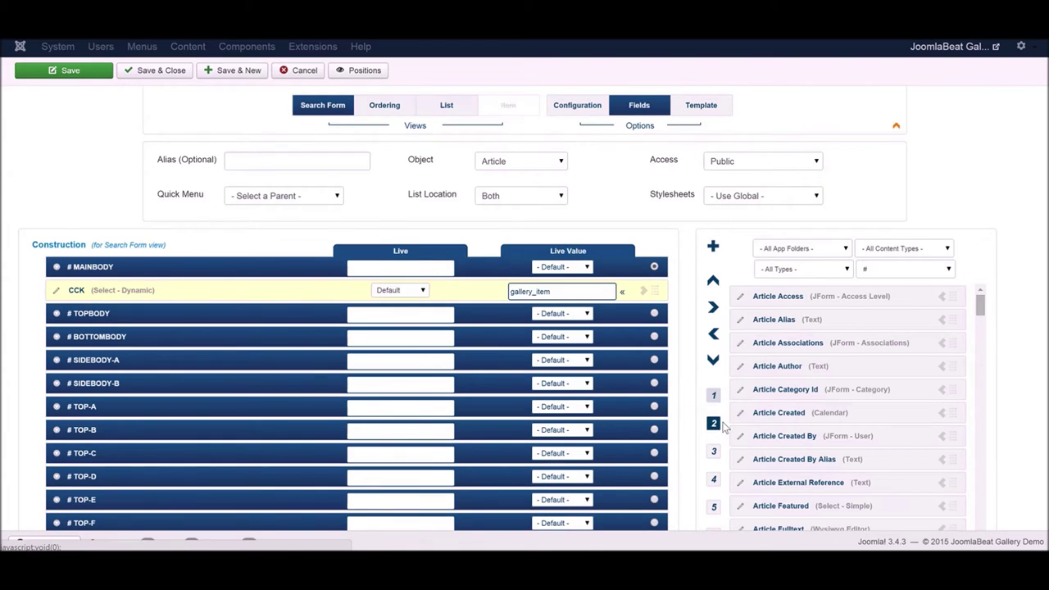
double_click(507, 291)
left_click(573, 297)
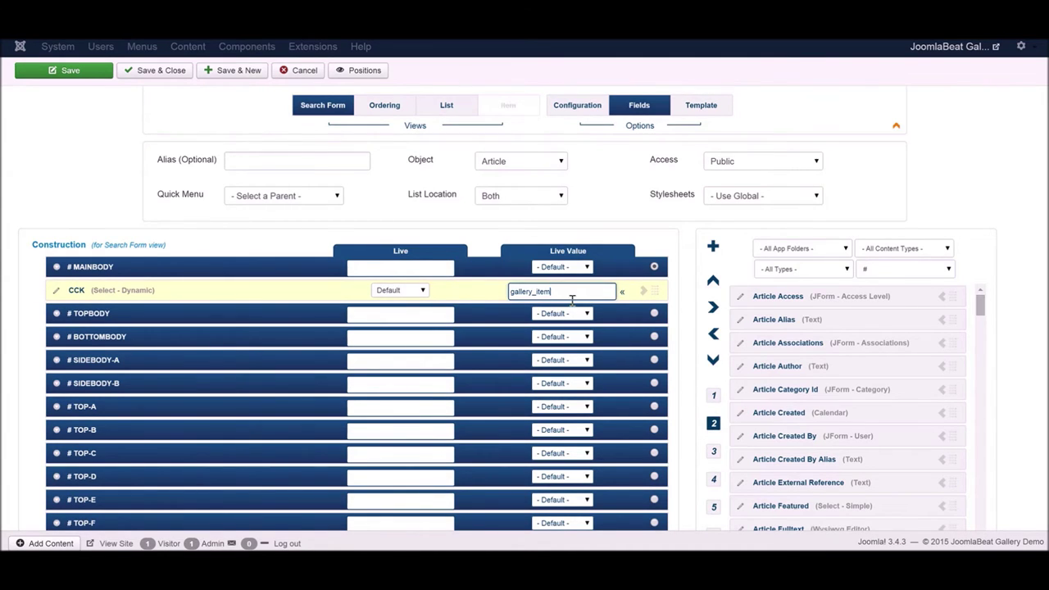
left_click(714, 397)
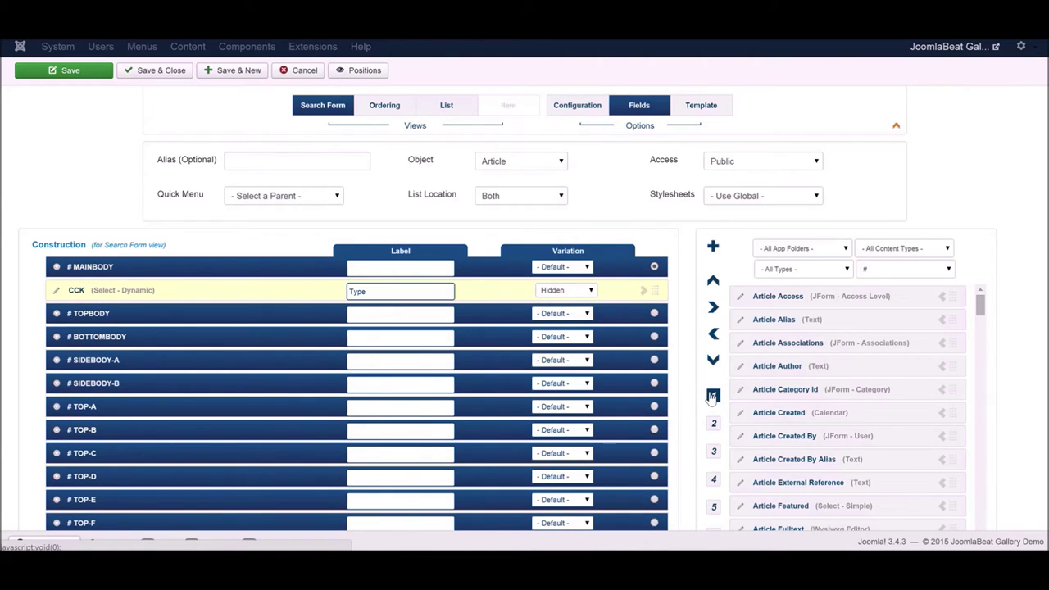
left_click(570, 296)
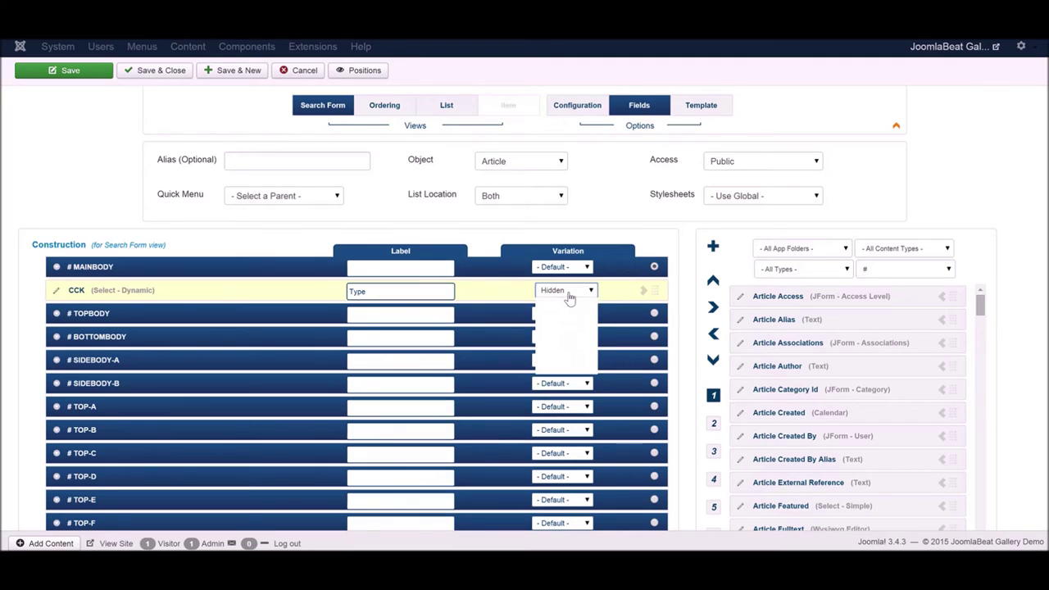
left_click(571, 301)
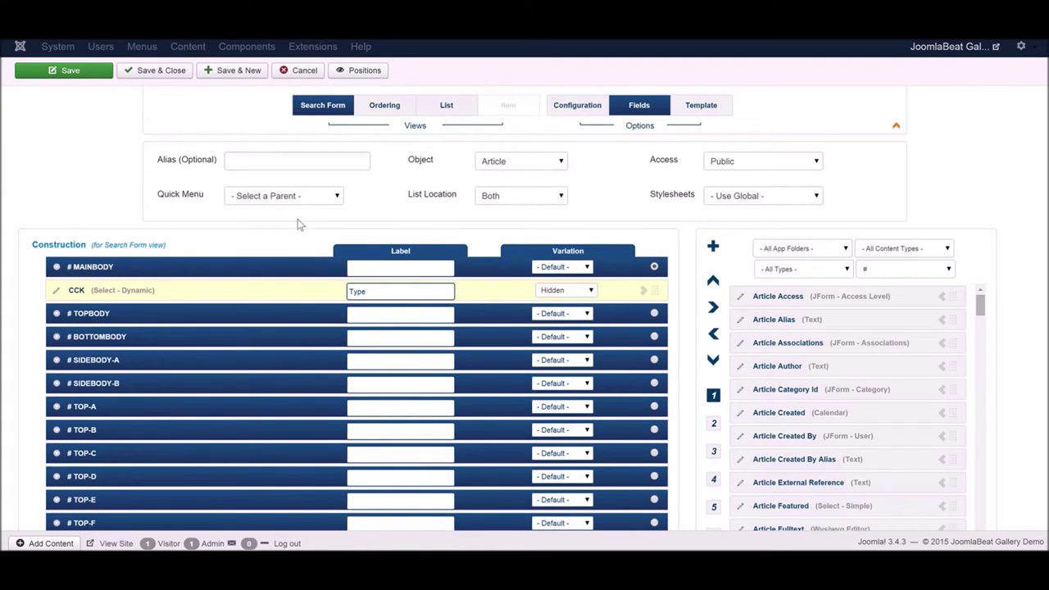
Set Show Search Form to Hide in the search type's global configuration
left_click(579, 109)
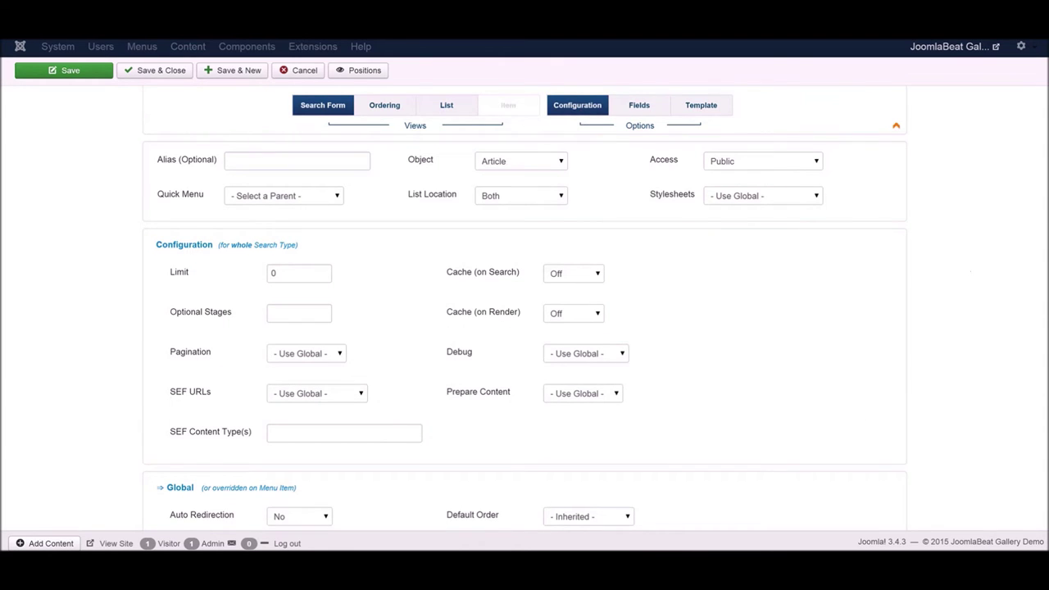
scroll(581, 116, "down", 1)
scroll(524, 306, "down", 3)
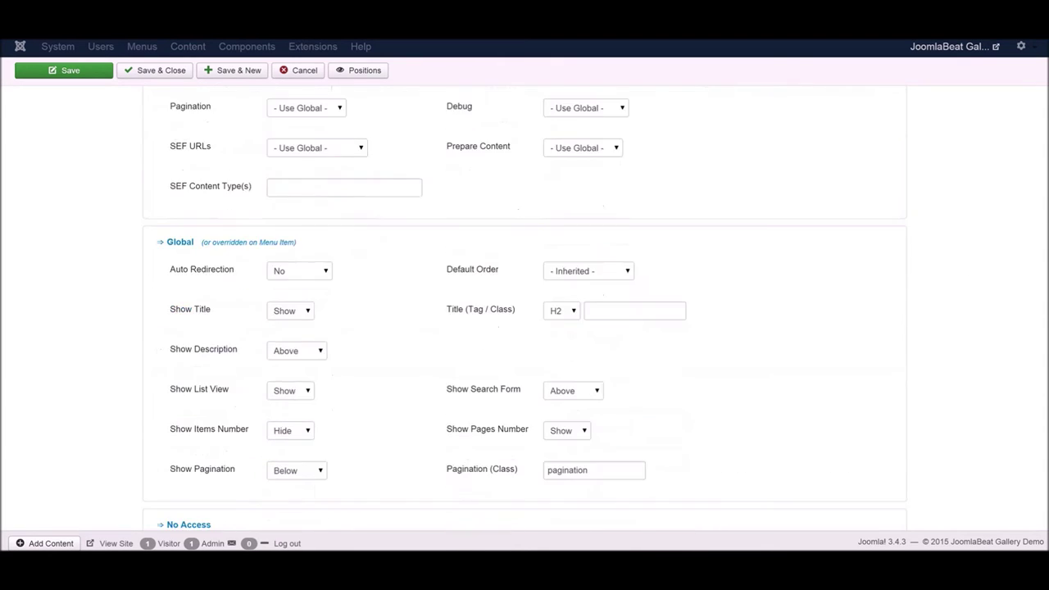
scroll(525, 306, "up", 1)
scroll(525, 309, "up", 1)
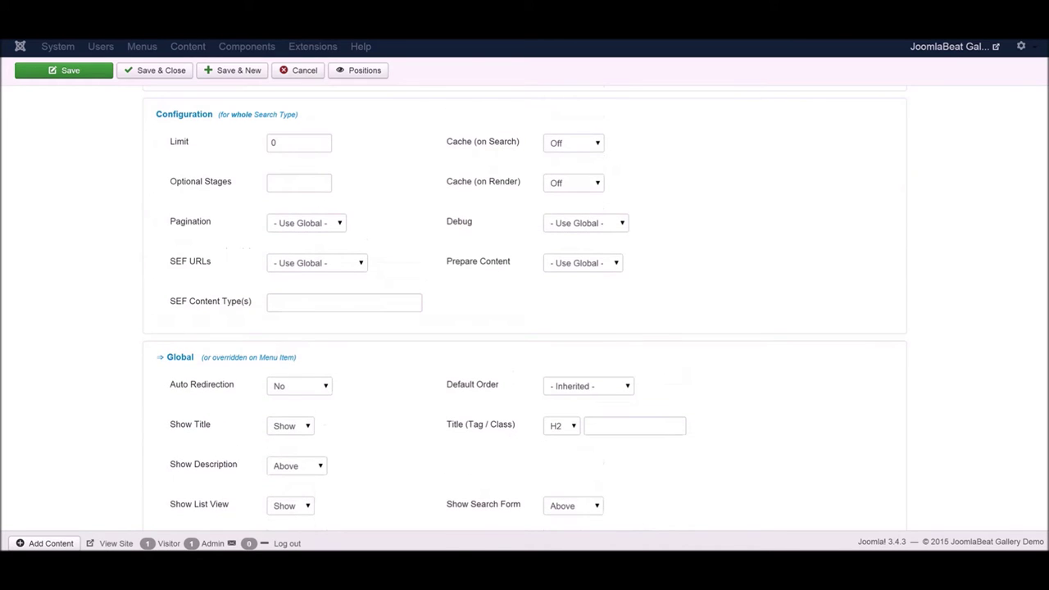
scroll(957, 323, "down", 1)
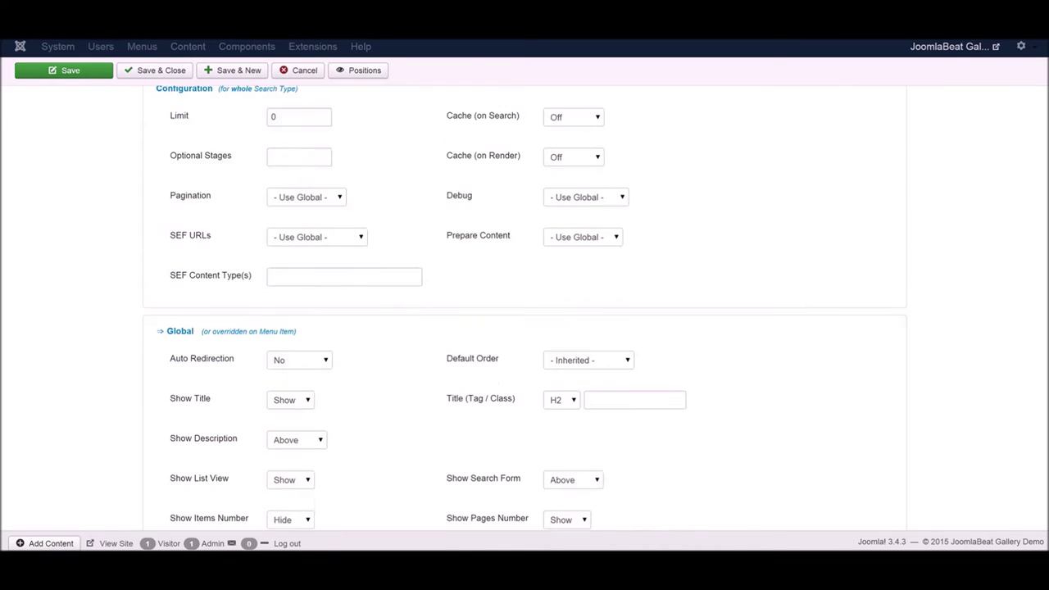
left_click(580, 484)
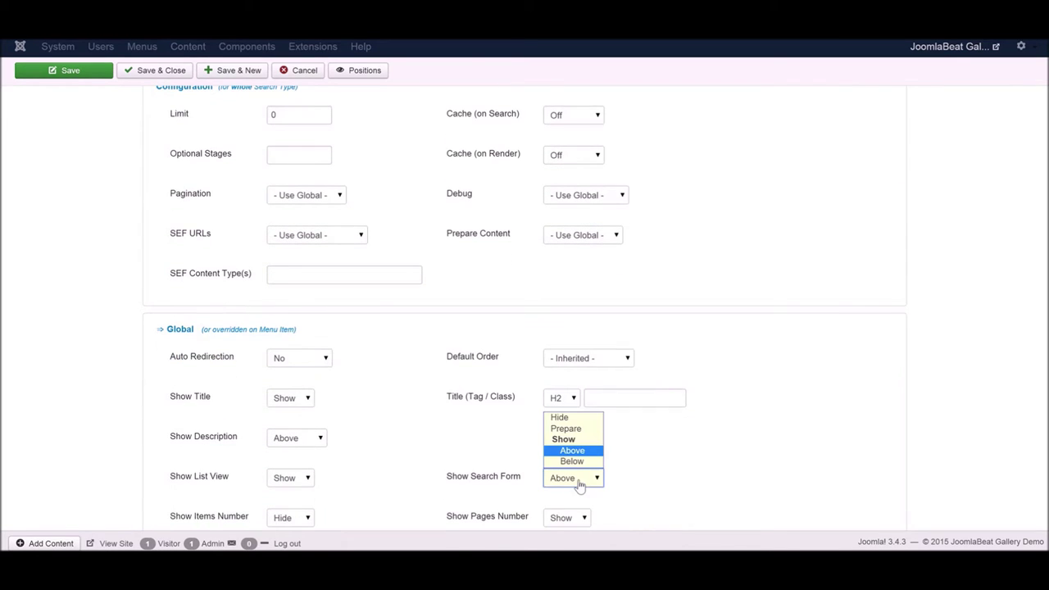
left_click(575, 421)
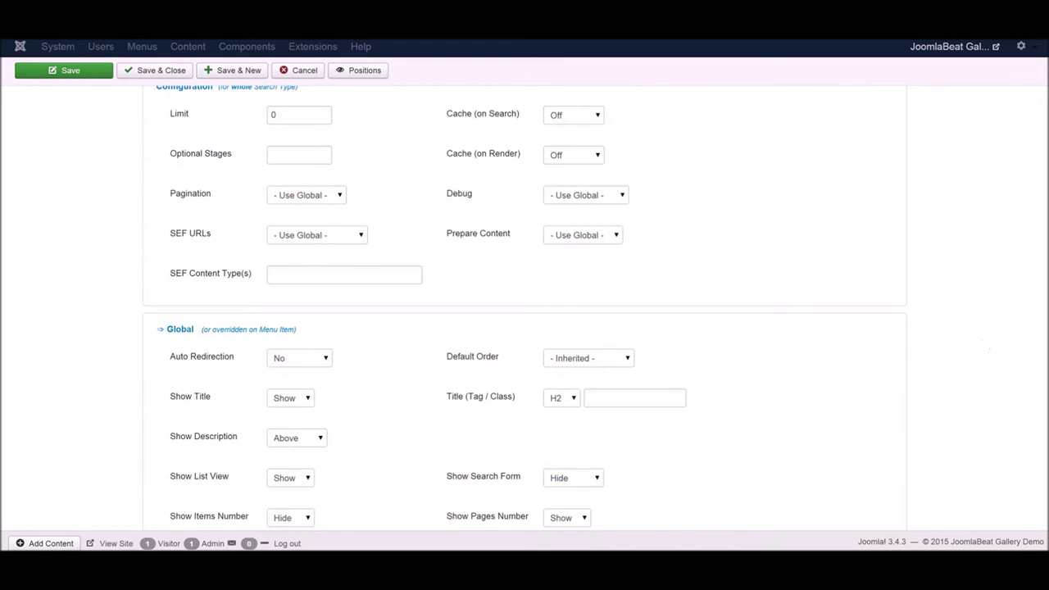
Add the Gallery Image and Gallery Snippet fields to the MAINBODY position of the Item view
scroll(882, 246, "up", 4)
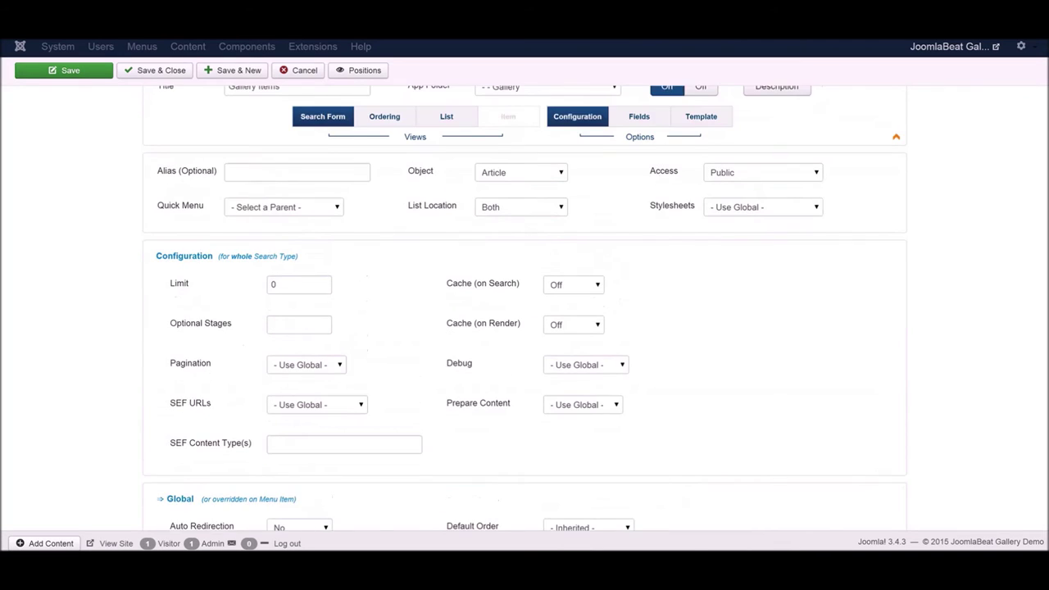
left_click(643, 133)
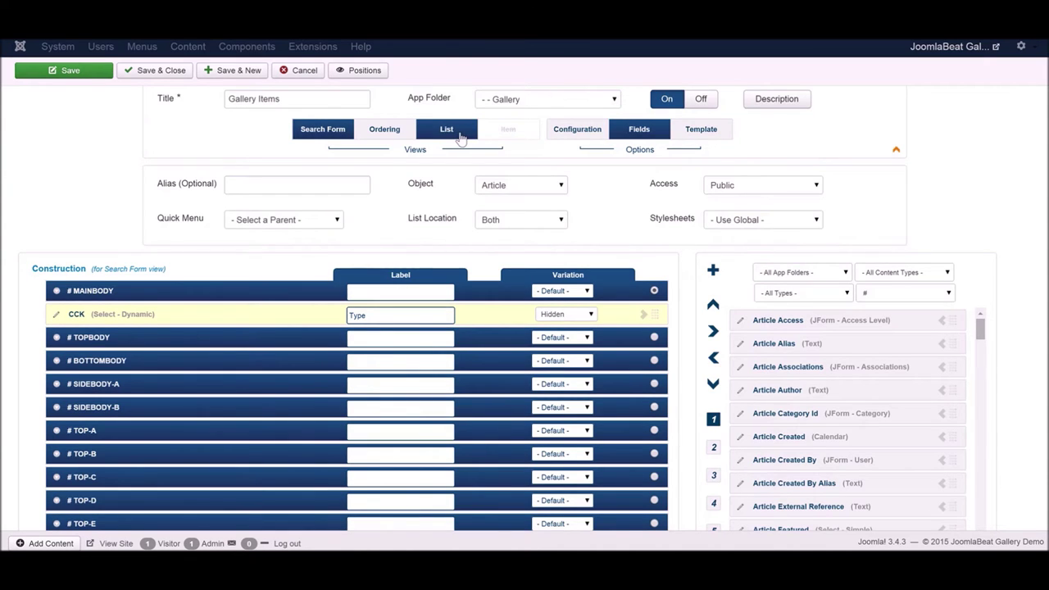
left_click(462, 138)
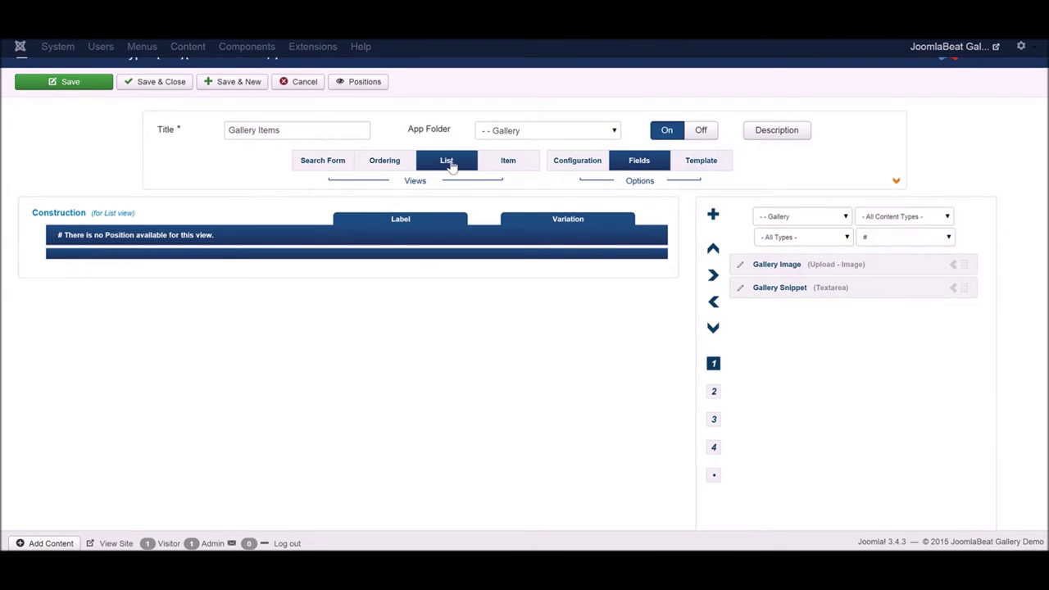
left_click(513, 167)
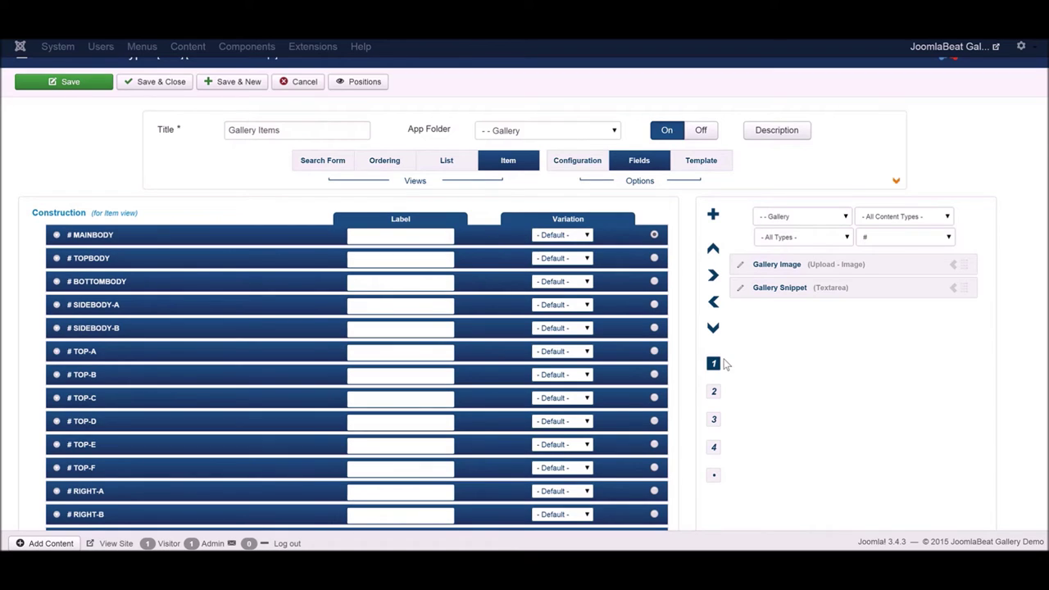
left_click(953, 266)
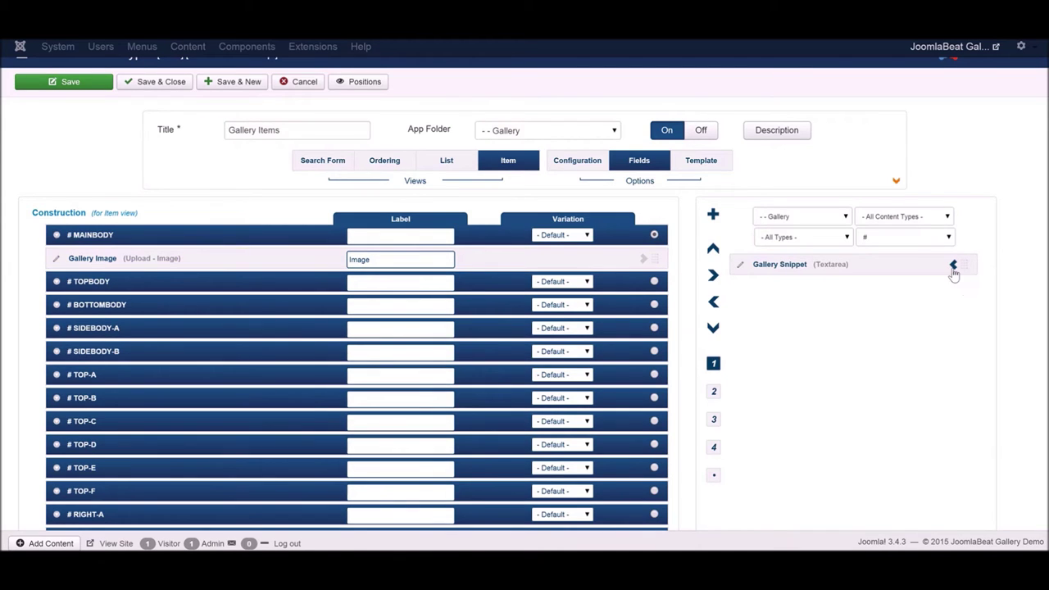
left_click(954, 266)
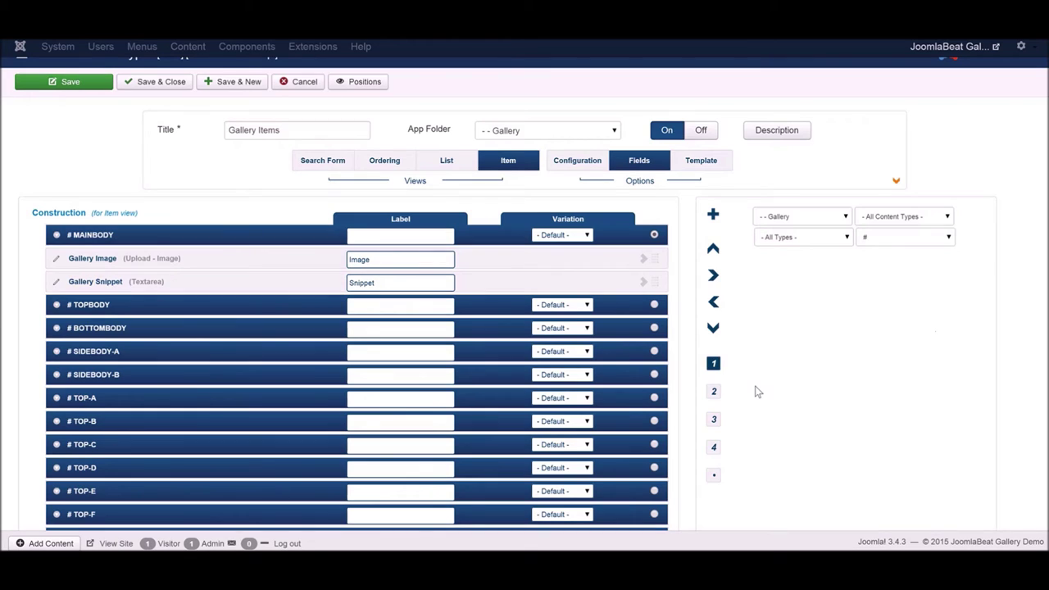
Set the Gallery Image field's typography to Image in the Item view
left_click(714, 393)
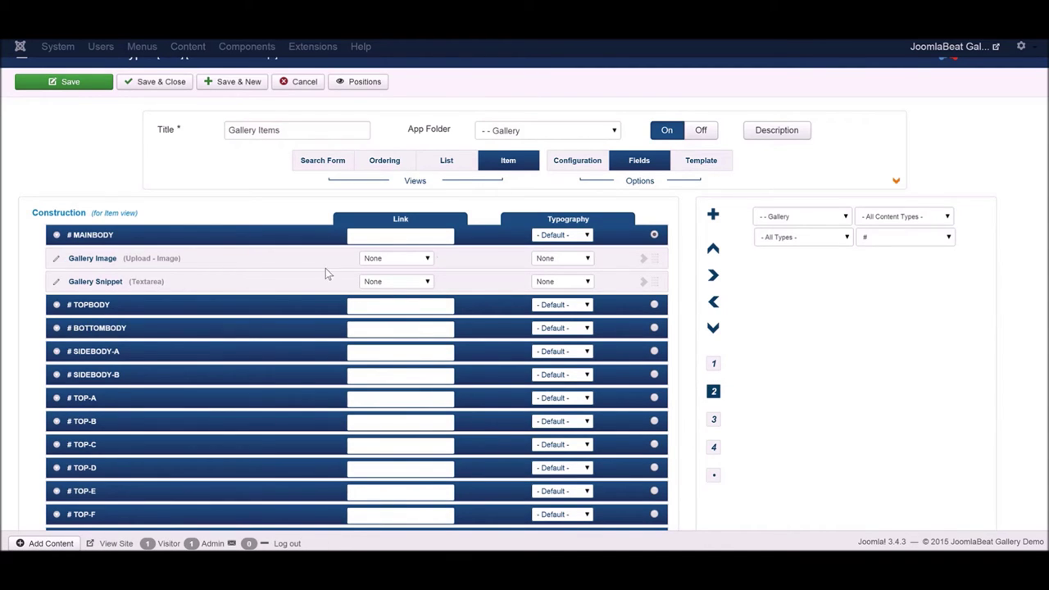
left_click(586, 260)
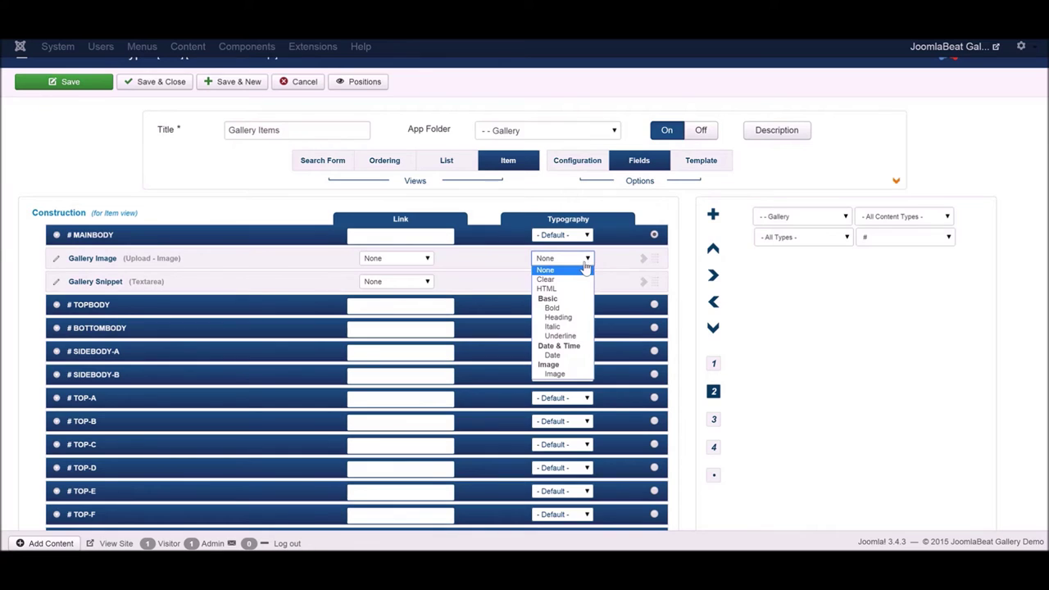
left_click(566, 375)
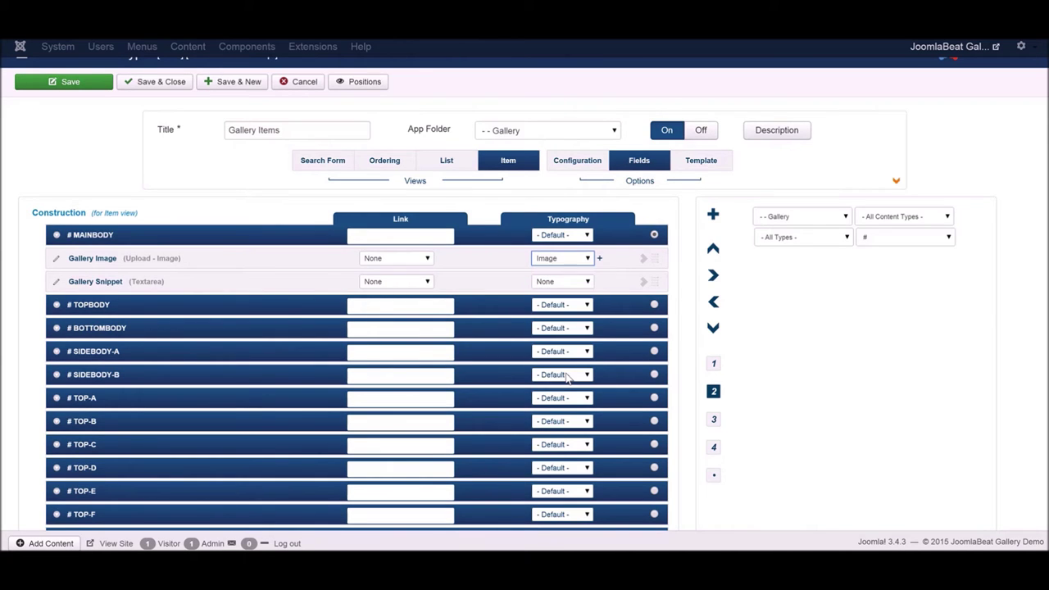
Check the Gallery Image typography options and the thumbnail dimensions defined in the field's settings
left_click(603, 260)
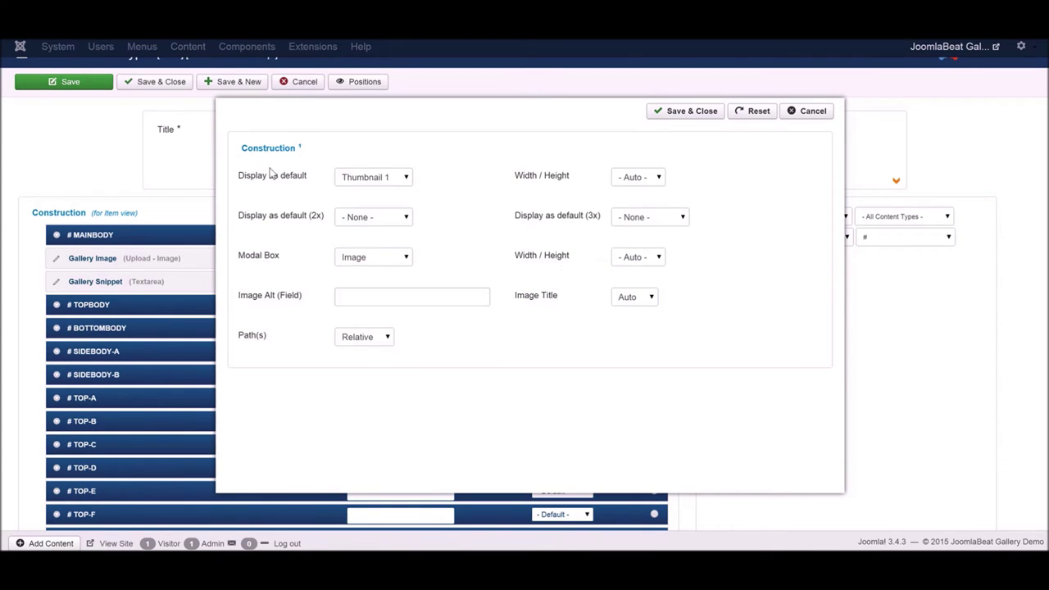
left_click(816, 112)
left_click(57, 260)
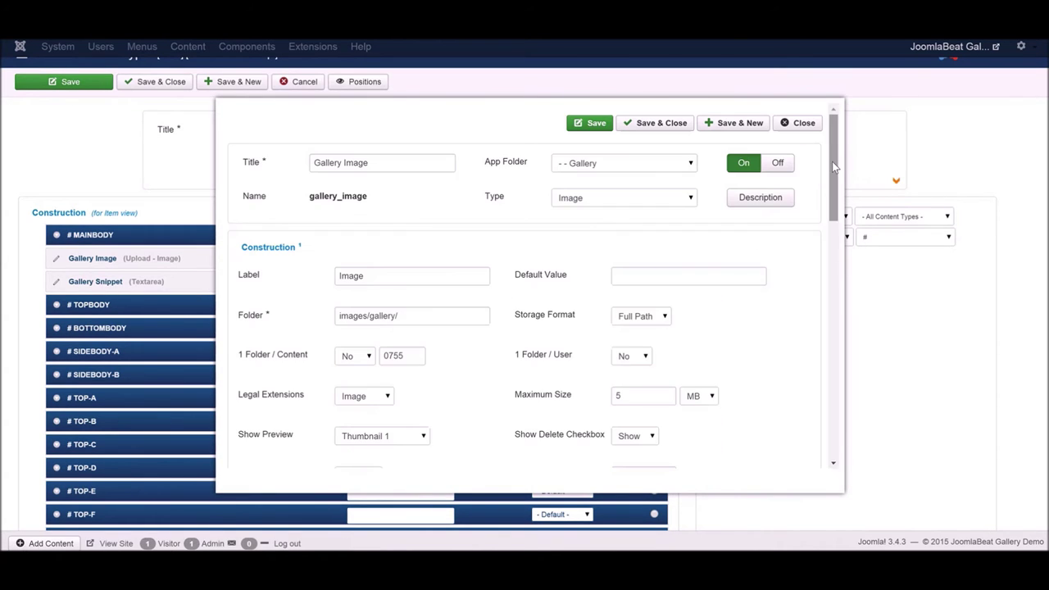
left_click_drag(832, 161, 827, 282)
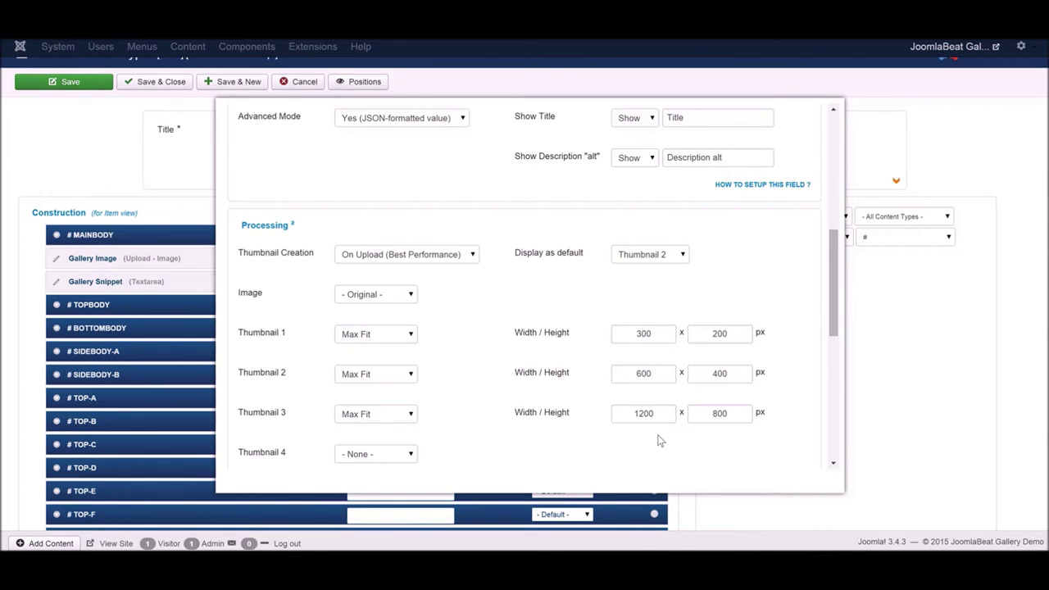
left_click_drag(833, 289, 832, 143)
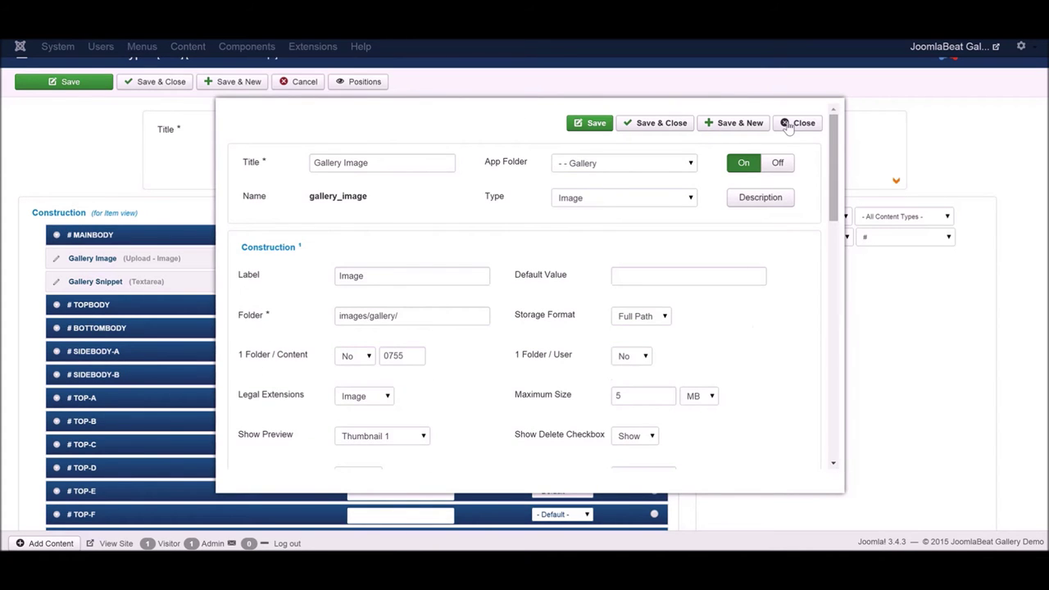
Close the field settings and set Gallery Image's typography to display Thumbnail 2 at 2x and Thumbnail 3 at 3x
left_click(795, 123)
left_click(600, 260)
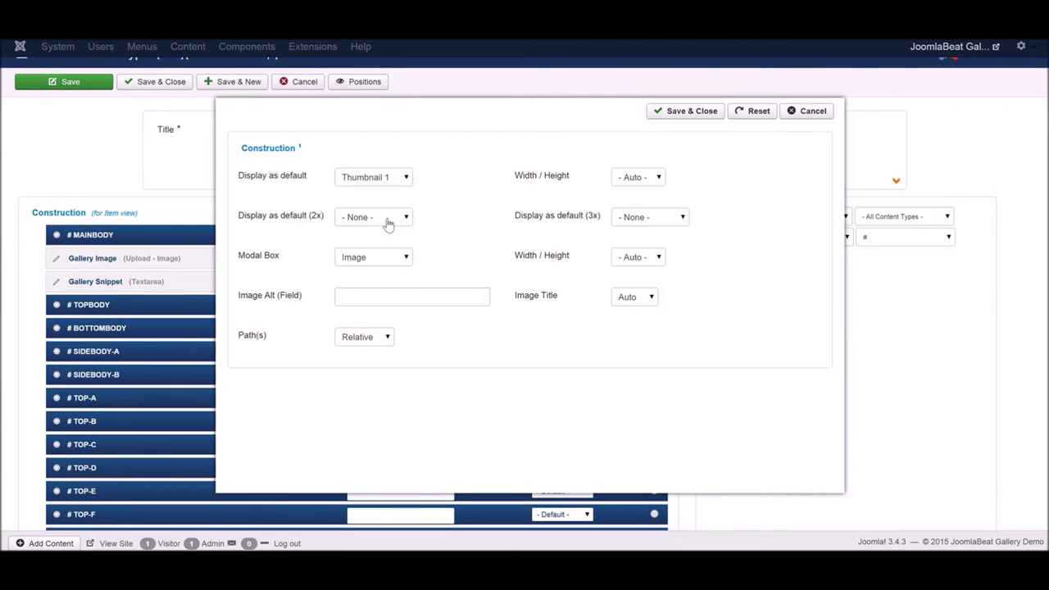
left_click(389, 224)
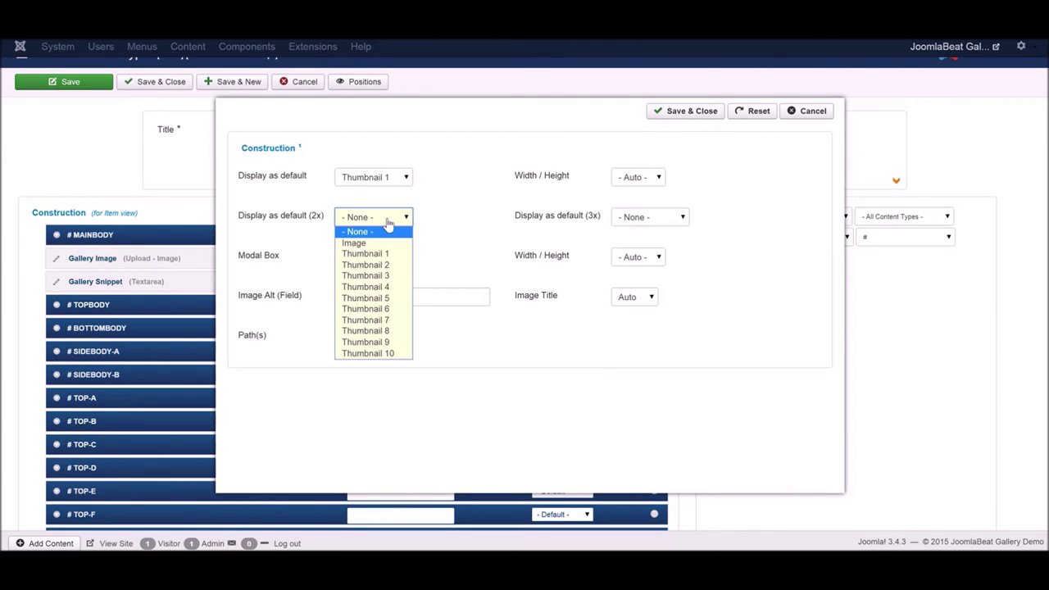
left_click(389, 267)
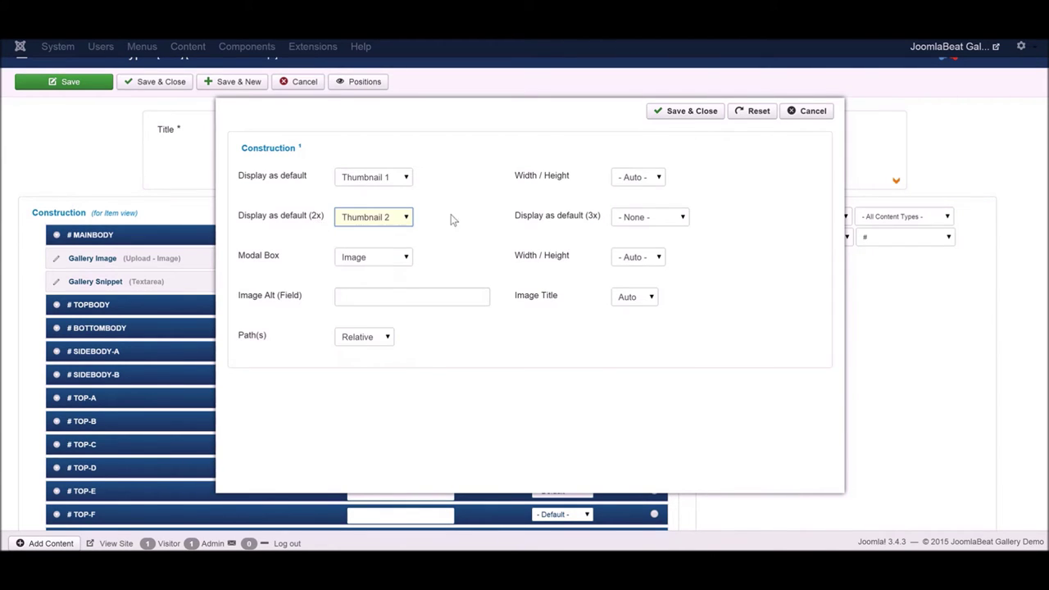
left_click(656, 226)
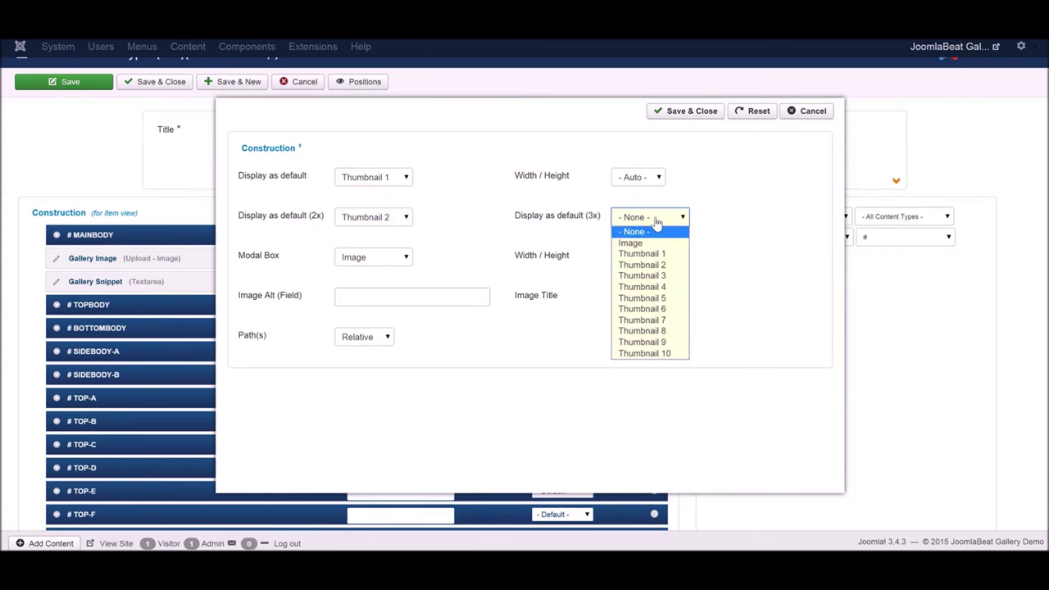
left_click(668, 276)
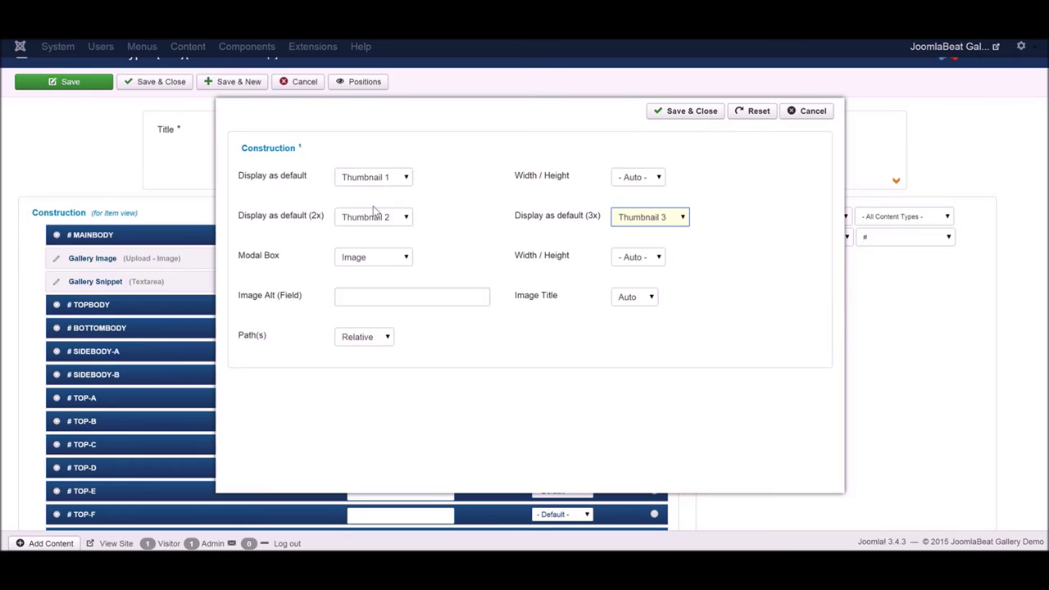
left_click(469, 217)
Set the Gallery Image typography's Modal Box to Thumbnail 3 and Image Alt field to gallery_snippet, and save the options
left_click(396, 260)
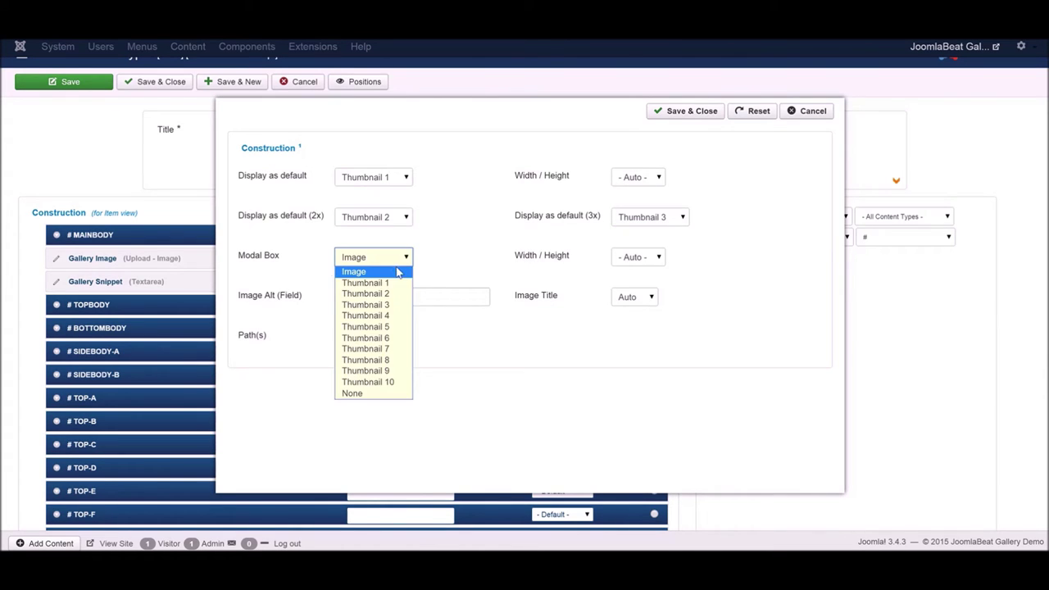
left_click(386, 305)
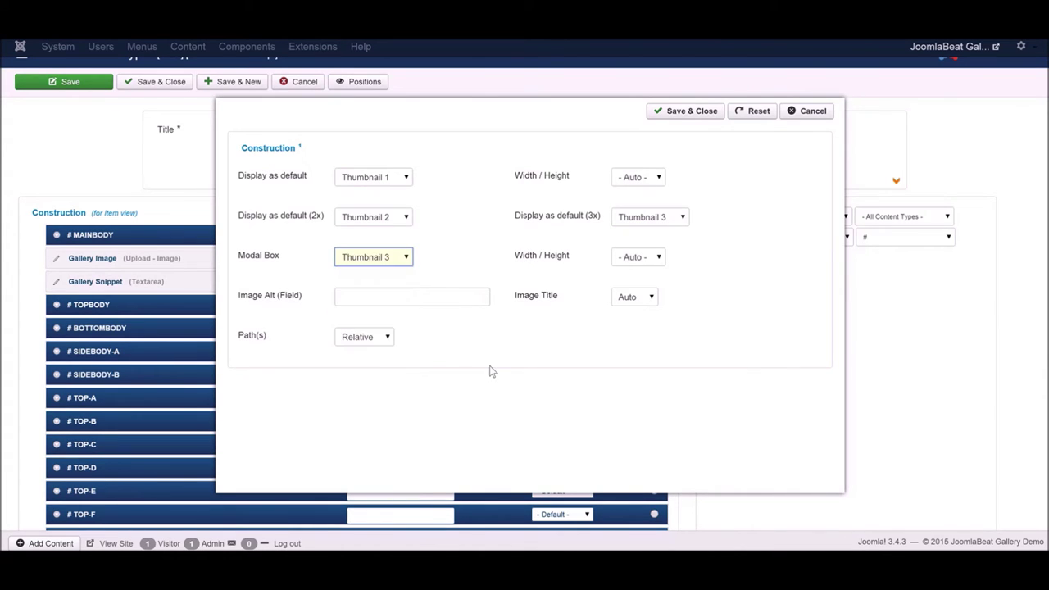
left_click(488, 350)
left_click(453, 300)
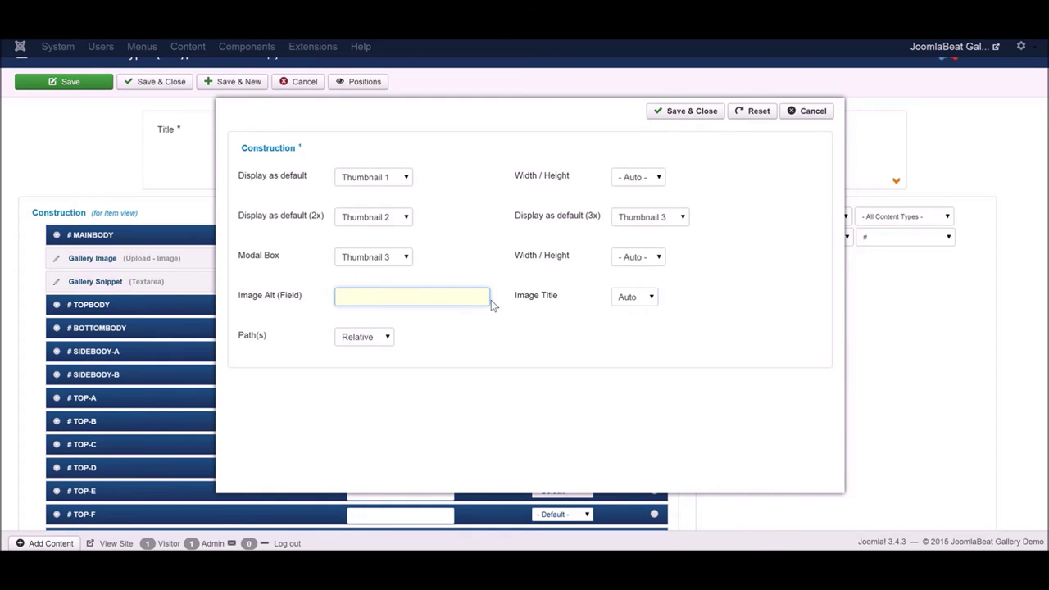
type("gallery_snippet")
left_click(692, 113)
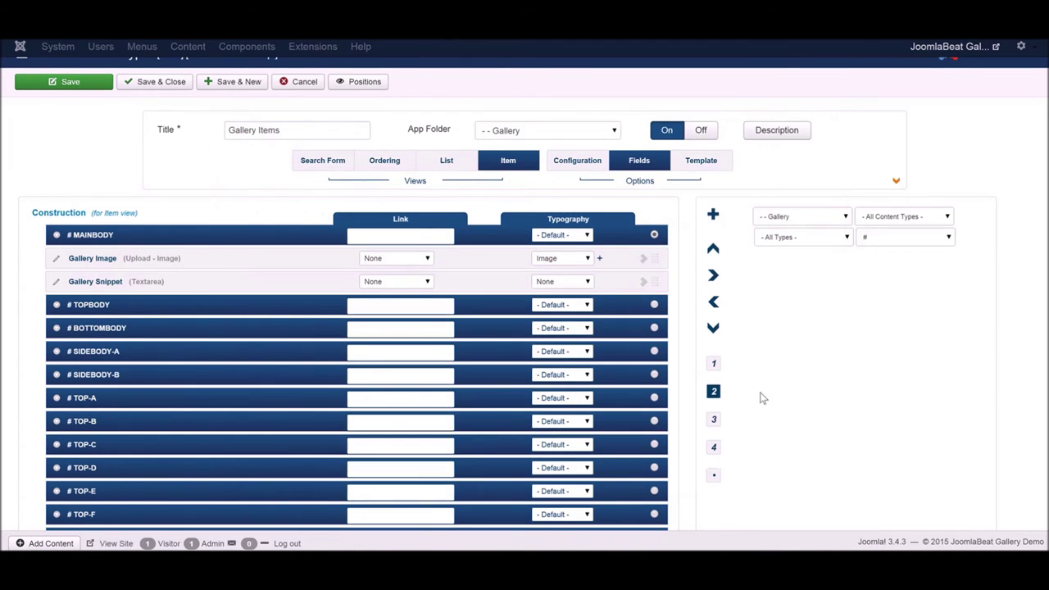
Check the field labels in the Item view and set Show Label to Hide in its template settings
left_click(714, 364)
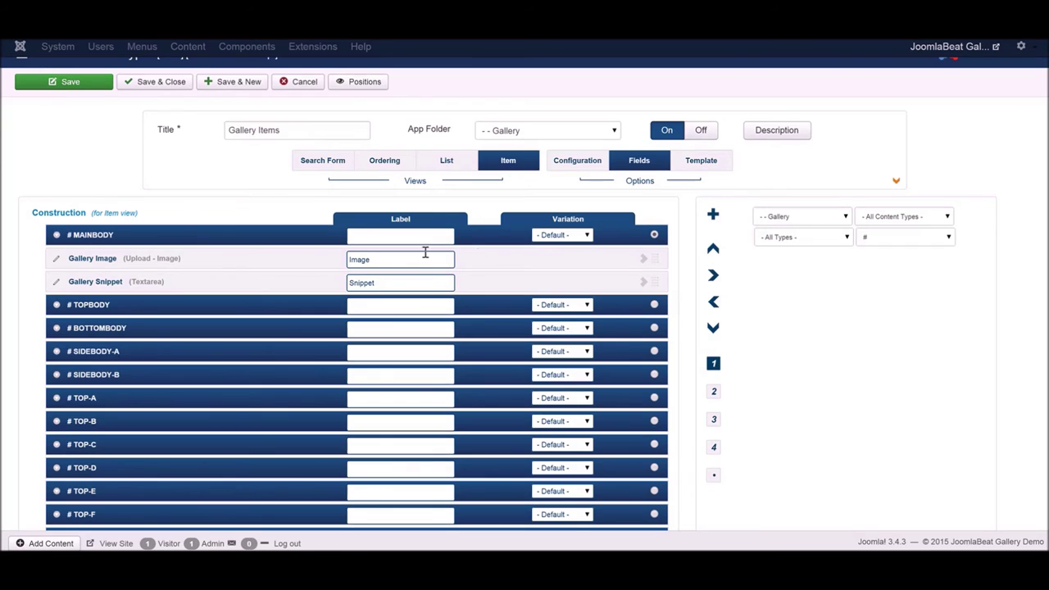
left_click(699, 163)
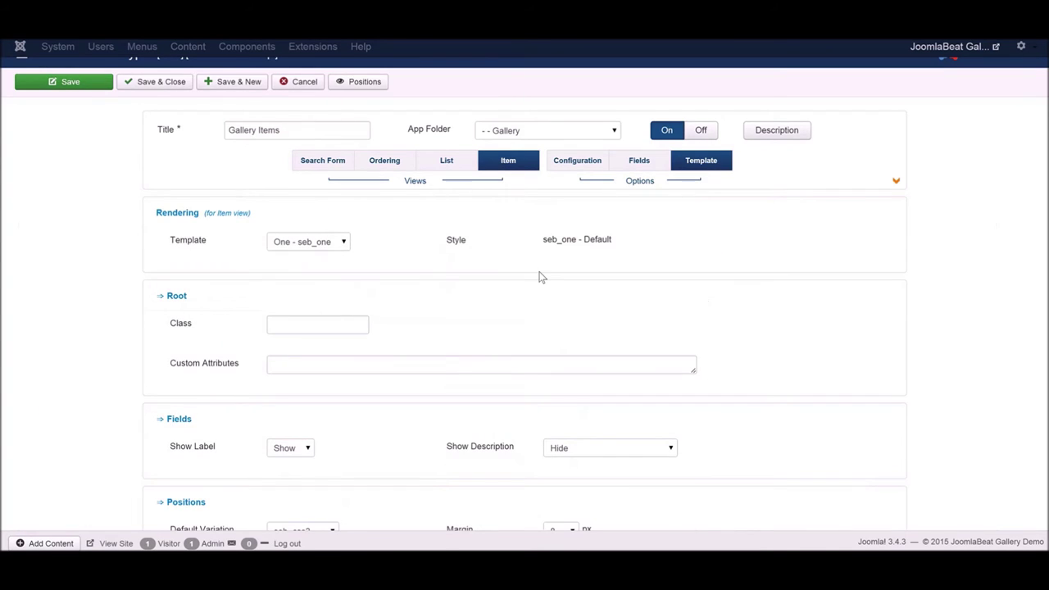
scroll(539, 277, "down", 2)
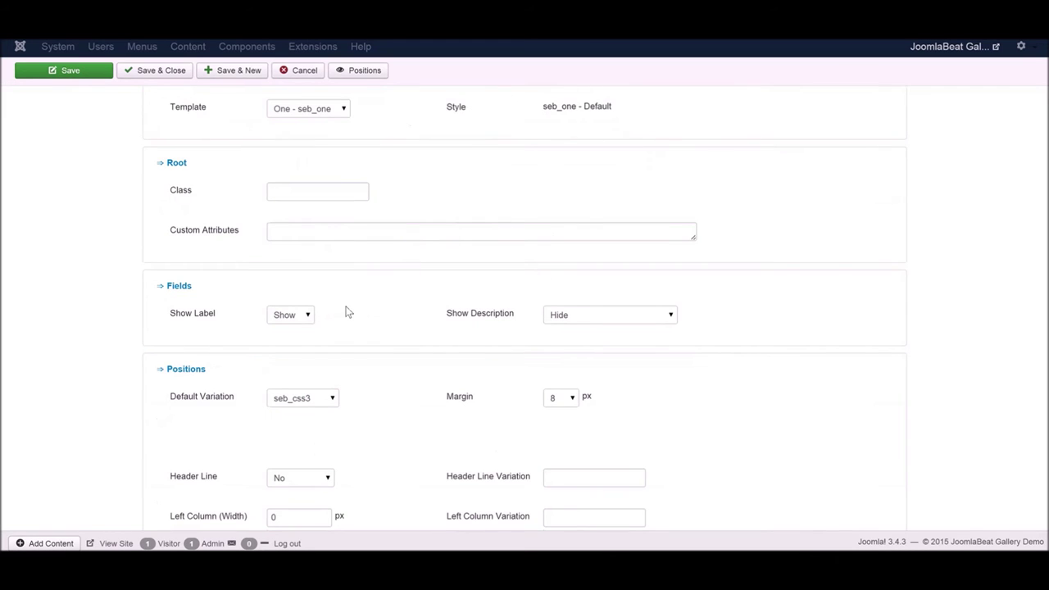
left_click(299, 318)
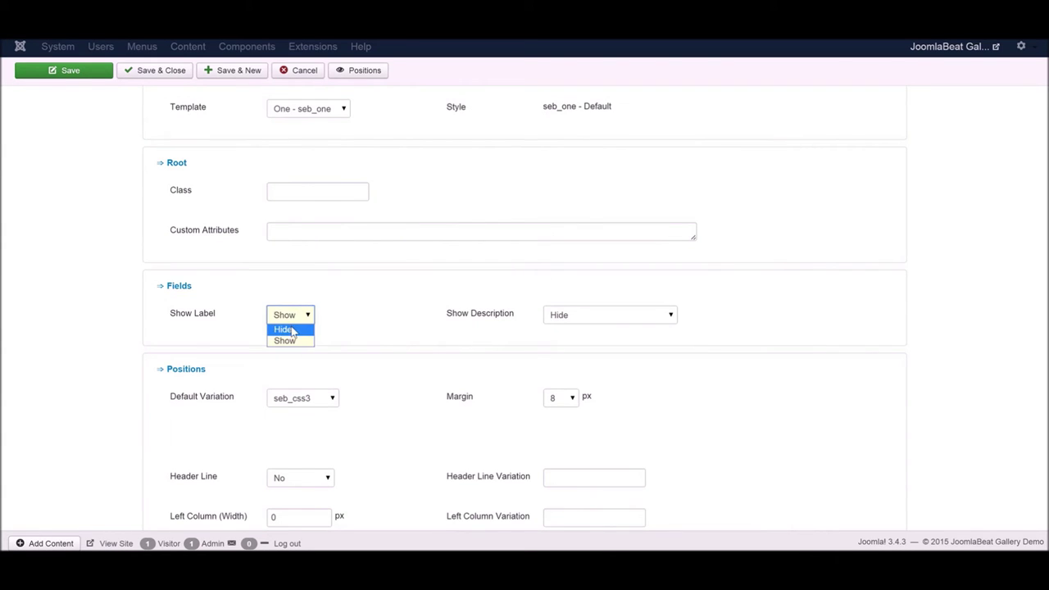
left_click(294, 329)
scroll(403, 342, "up", 2)
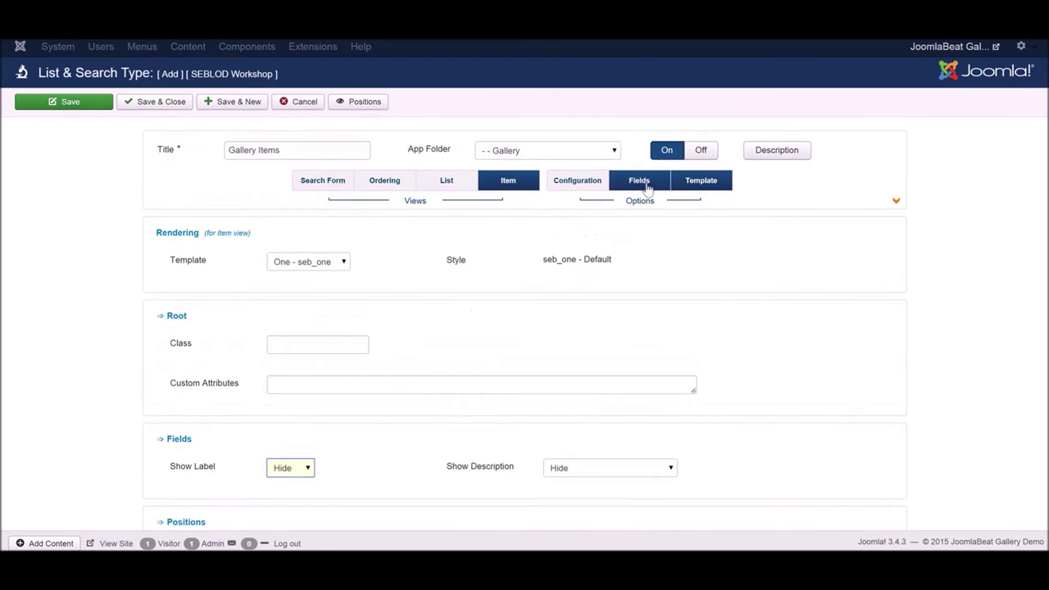
left_click(640, 180)
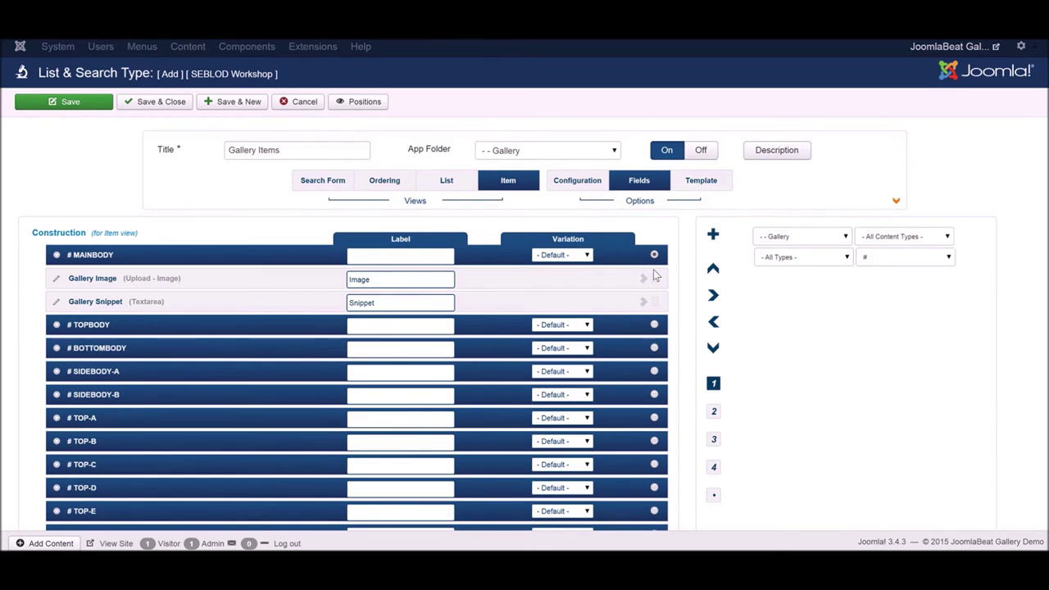
Add the search type to the Main Menu through its Quick Menu option and save the type
left_click(898, 203)
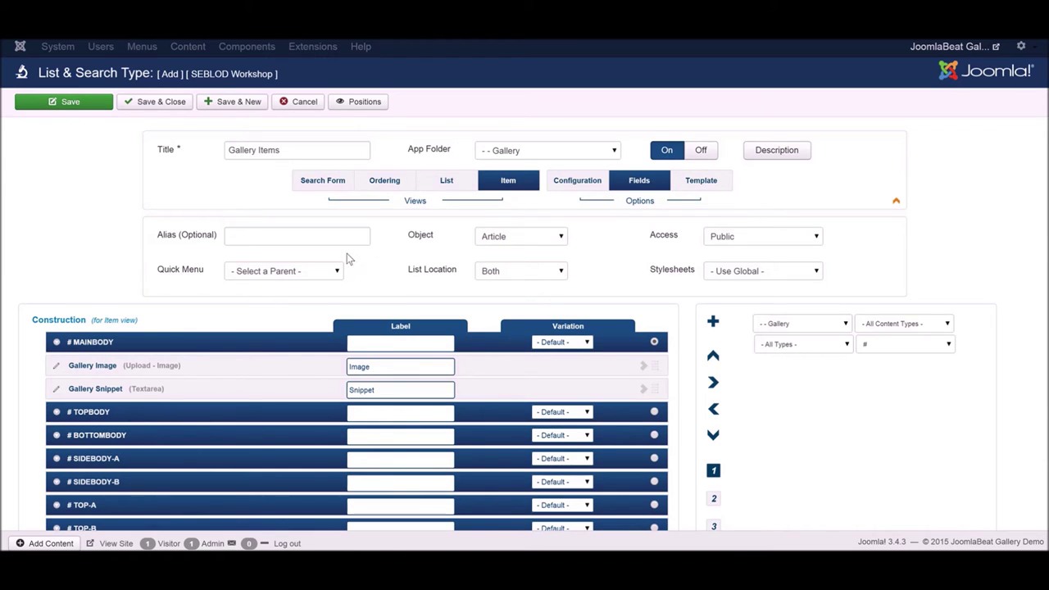
left_click(288, 277)
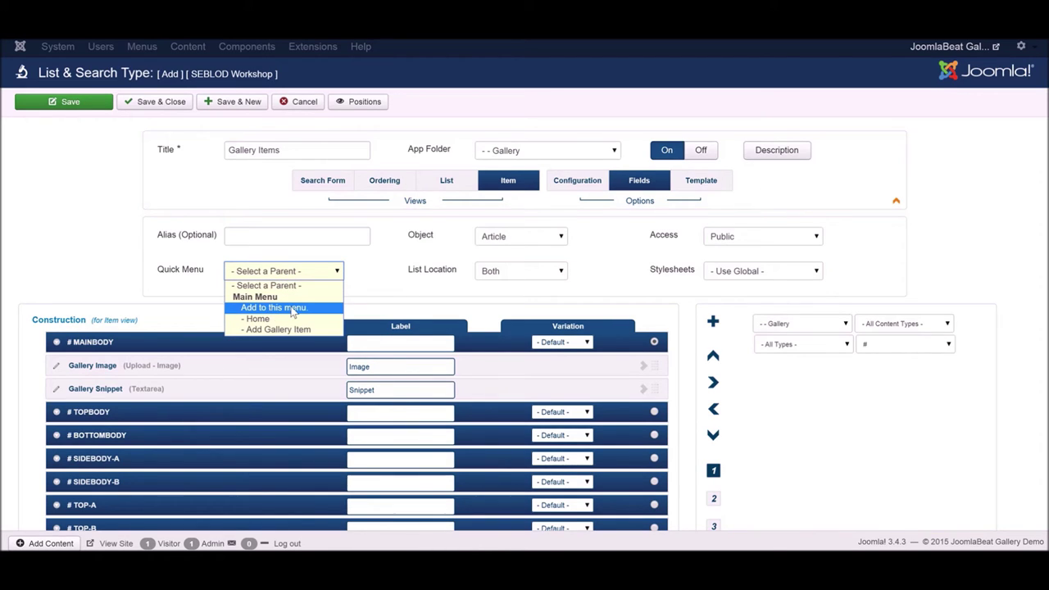
left_click(293, 310)
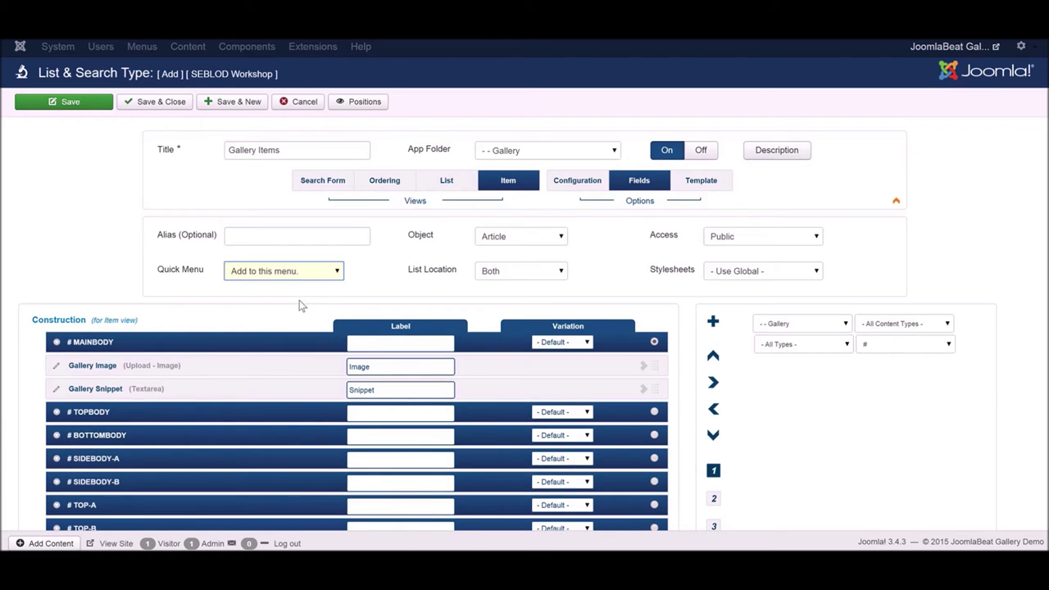
left_click(70, 102)
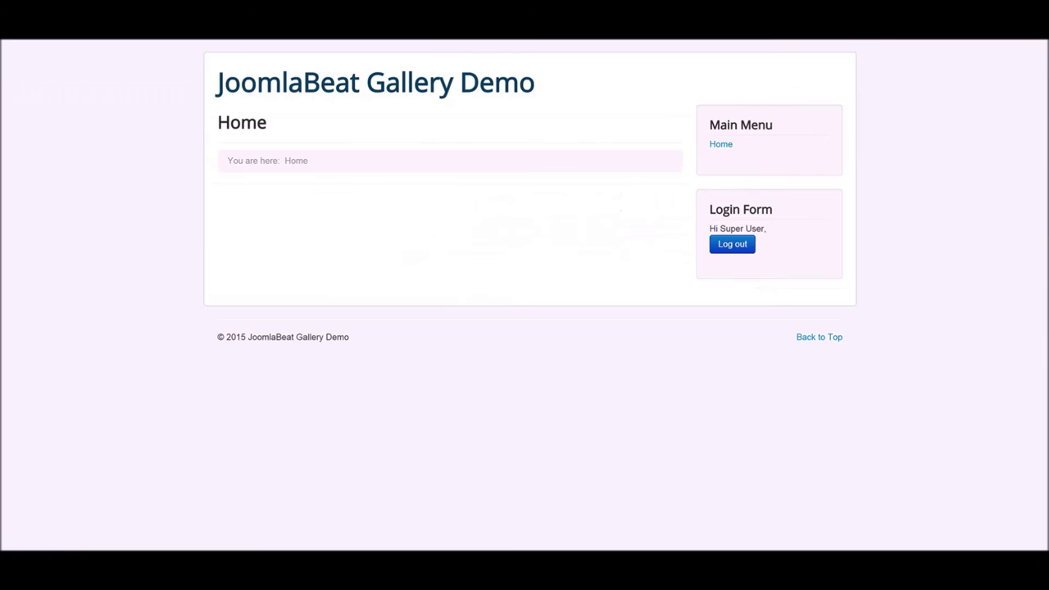
Reload the front-end site and check the Gallery Items page, browsing its images in the modal box
key("F5")
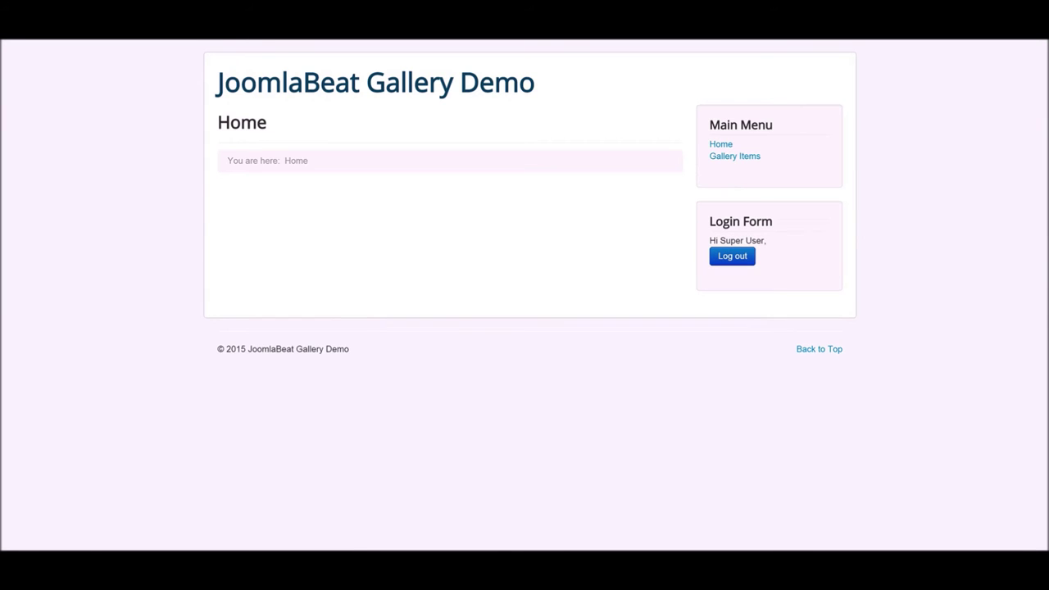
left_click(733, 161)
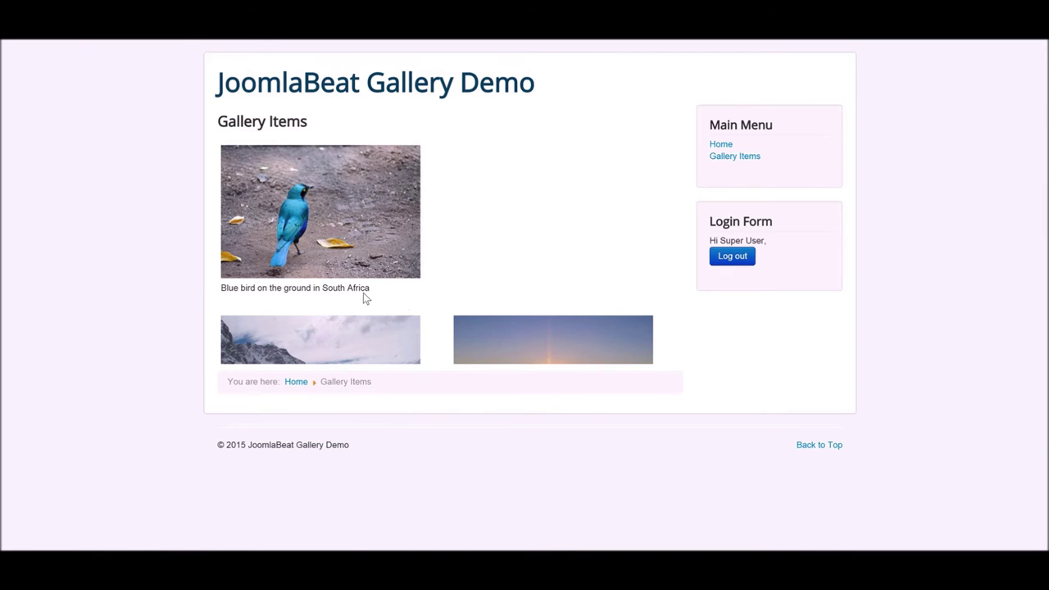
left_click(301, 243)
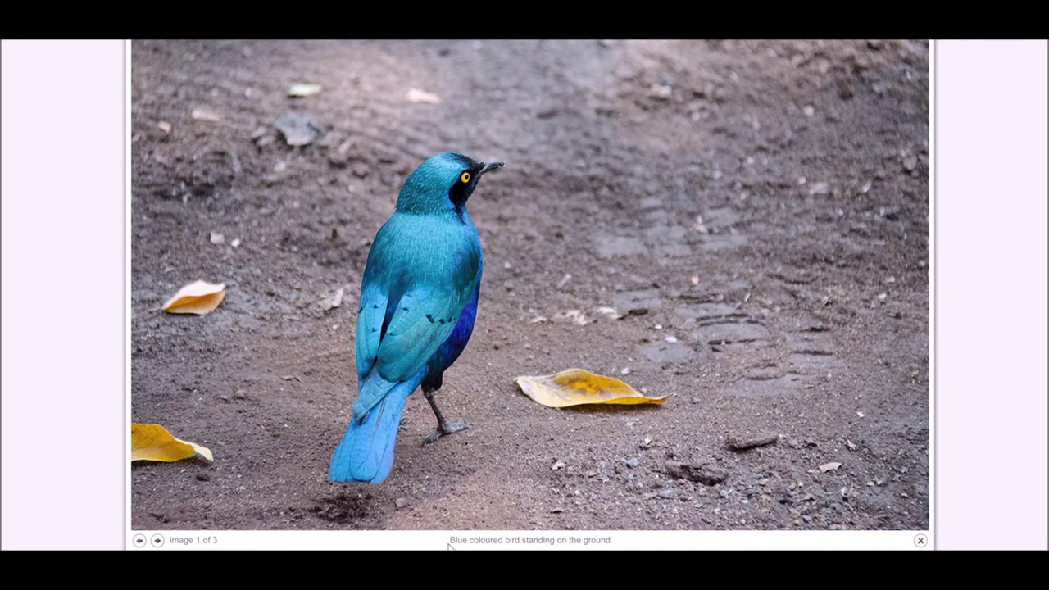
left_click(157, 541)
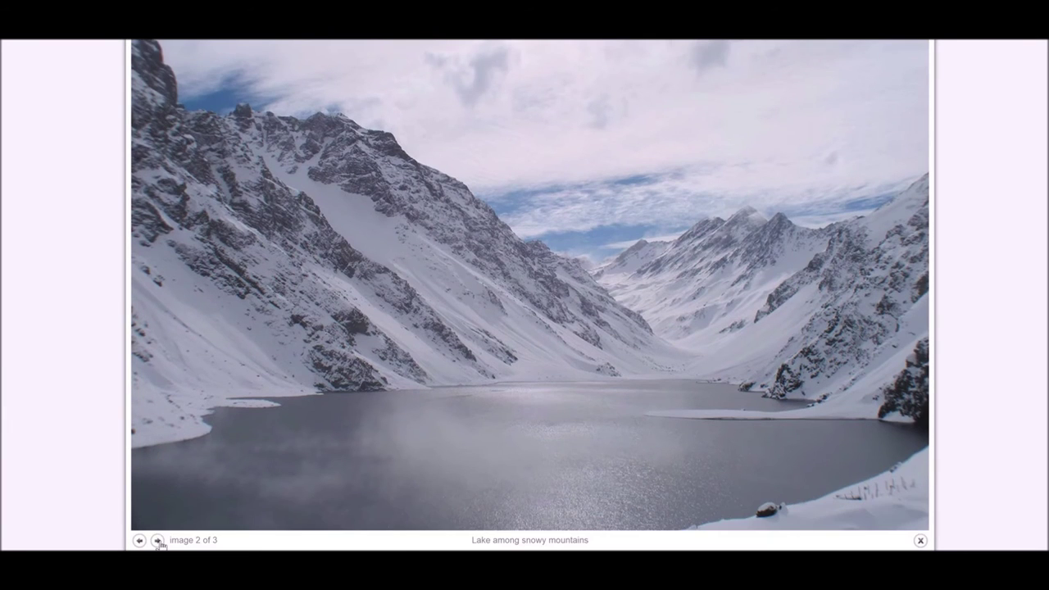
left_click(157, 541)
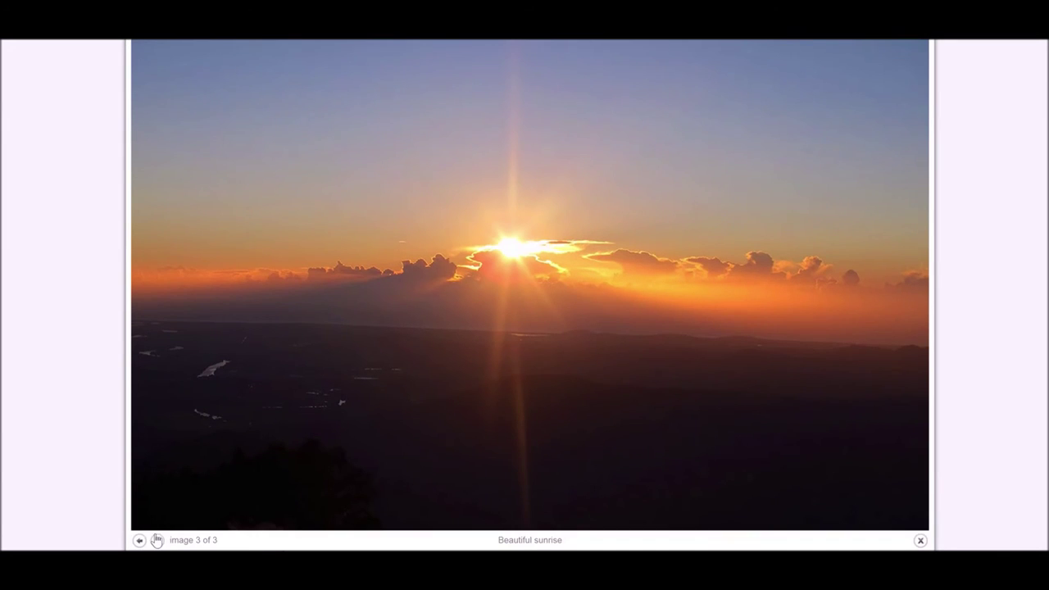
left_click(158, 542)
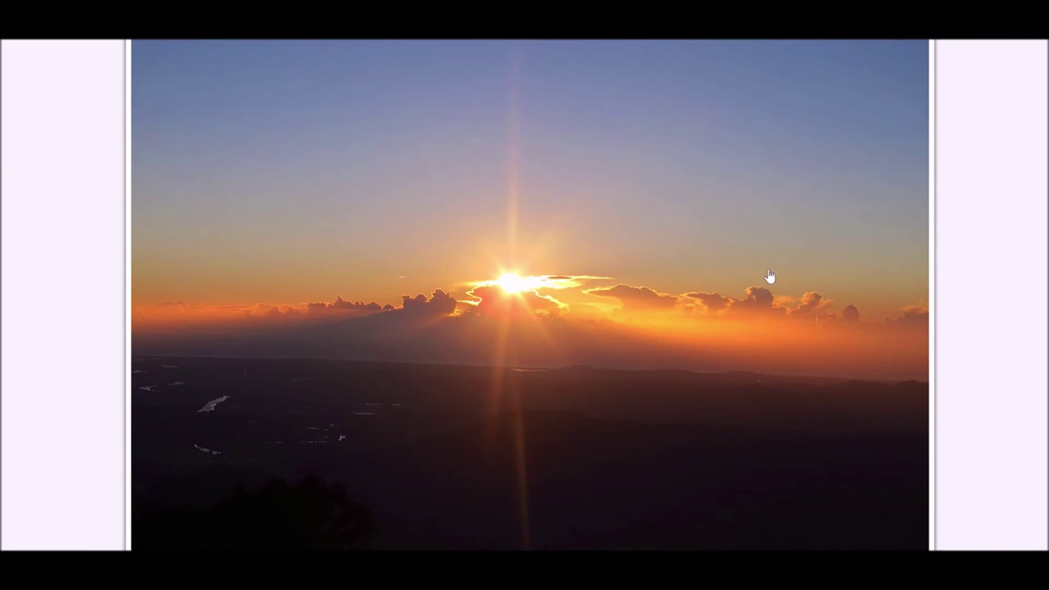
left_click(39, 206)
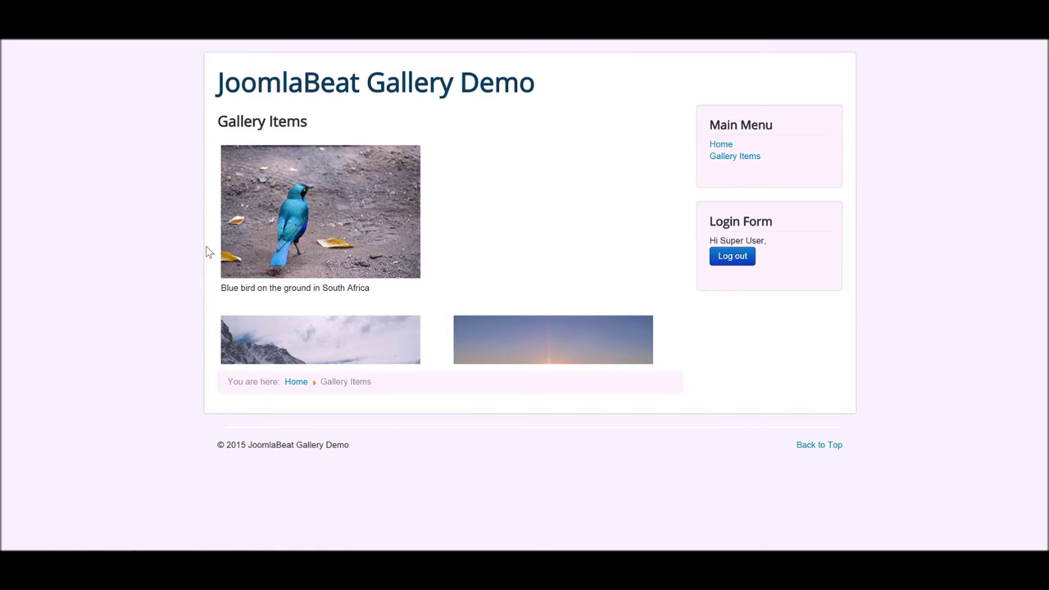
Return to the search type and set the Modal Box in Gallery Image's typography options to Thumbnail 2
key("ctrl+Tab")
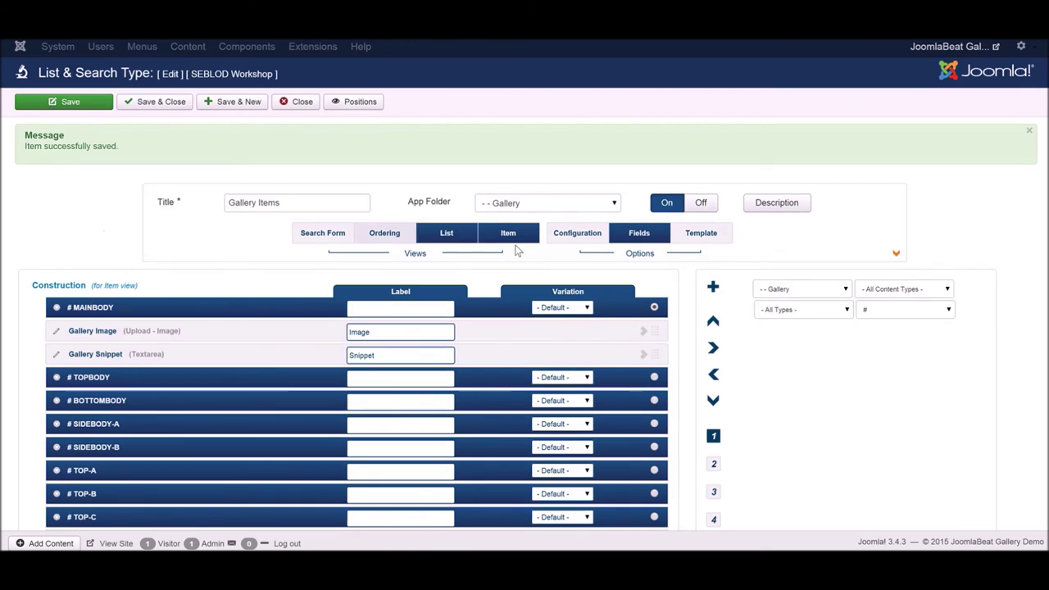
left_click(714, 465)
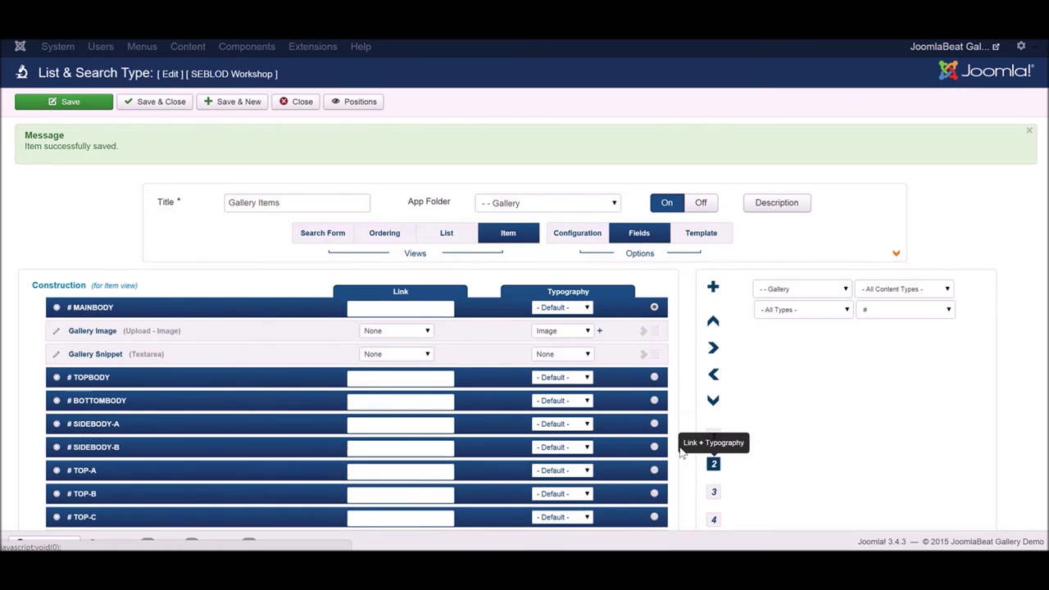
left_click(601, 335)
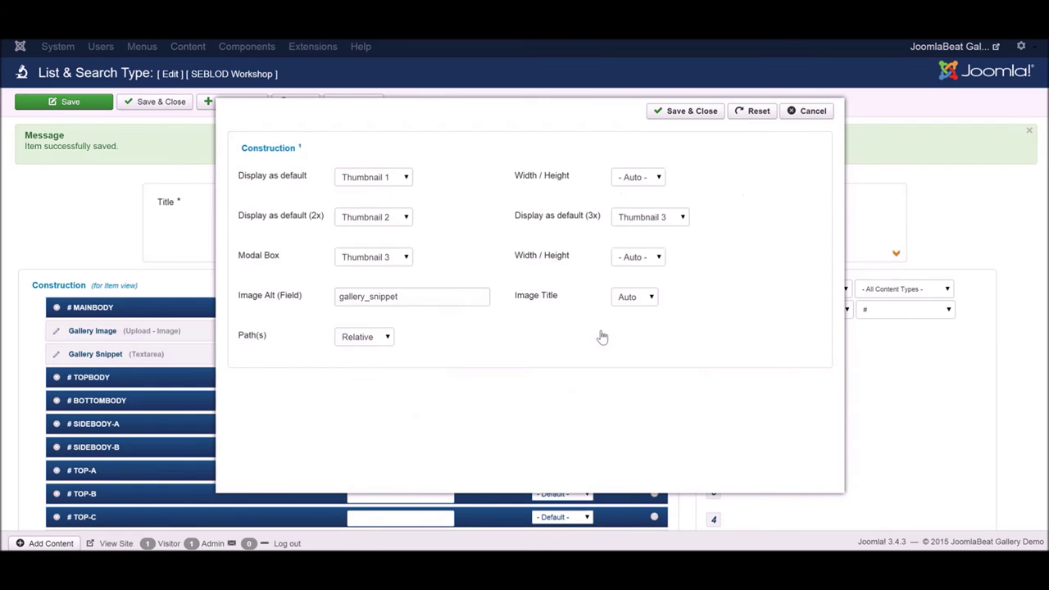
left_click(368, 263)
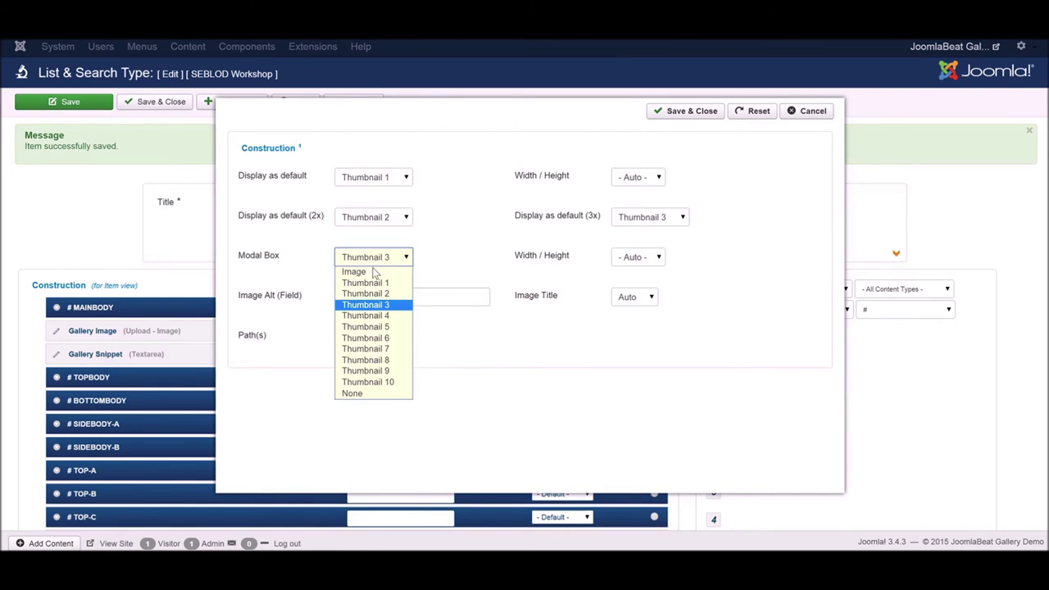
left_click(369, 293)
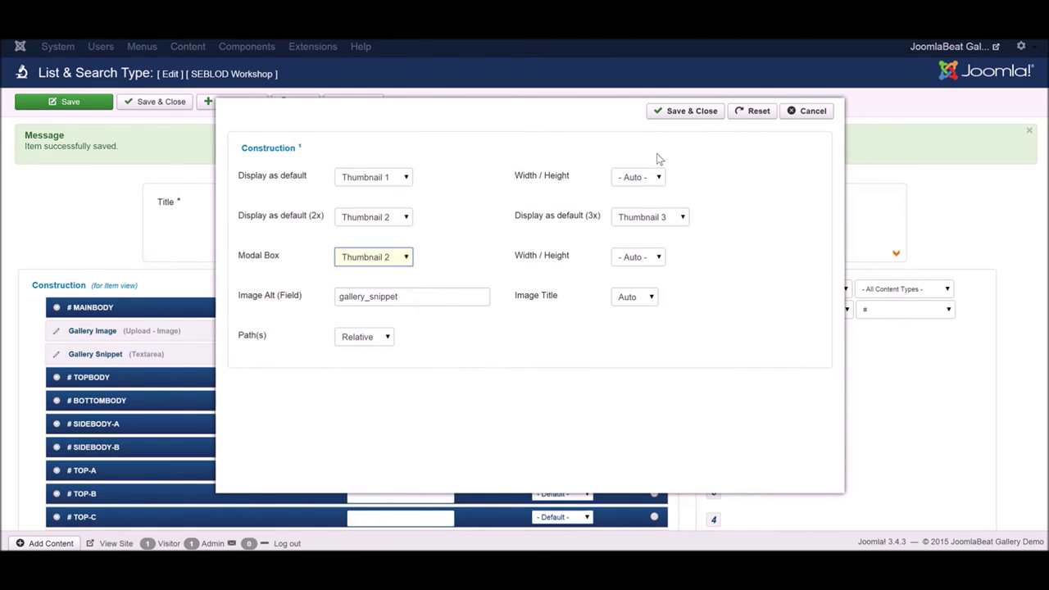
left_click(695, 117)
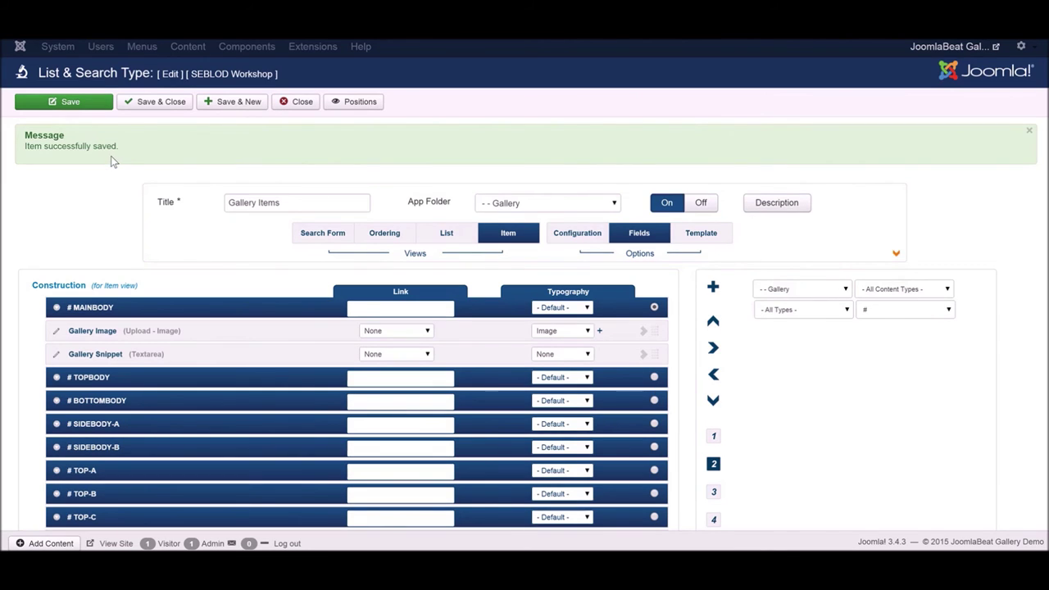
Examine the Item view's template settings and go back to its fields
left_click(706, 237)
scroll(726, 381, "down", 1)
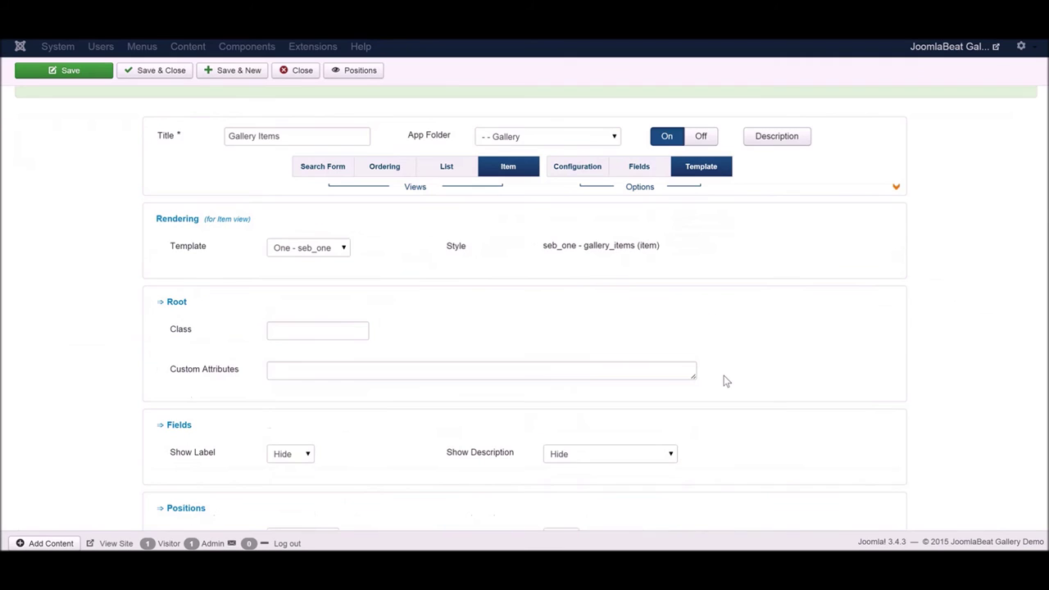
scroll(725, 381, "up", 1)
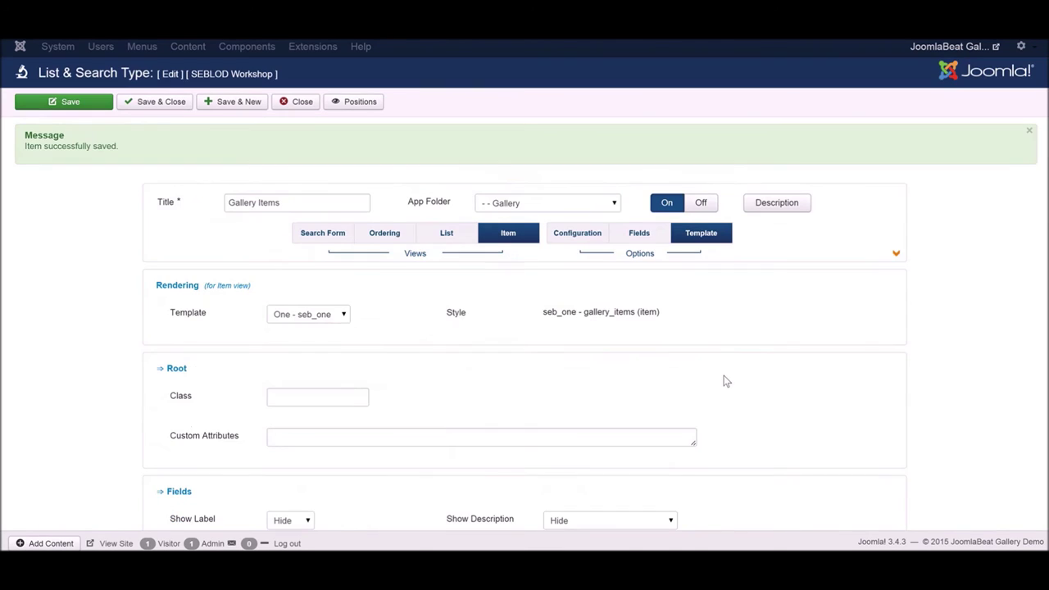
left_click(661, 245)
left_click(447, 235)
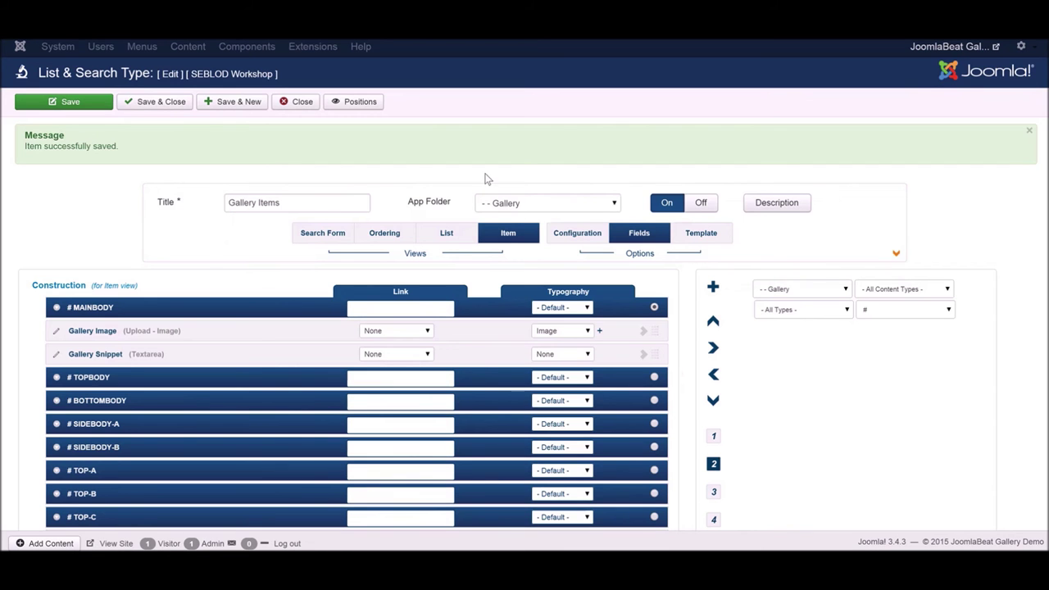
In the List view's template settings, set the Top block's number of items to 99999 and keep its Display as Item
left_click(448, 237)
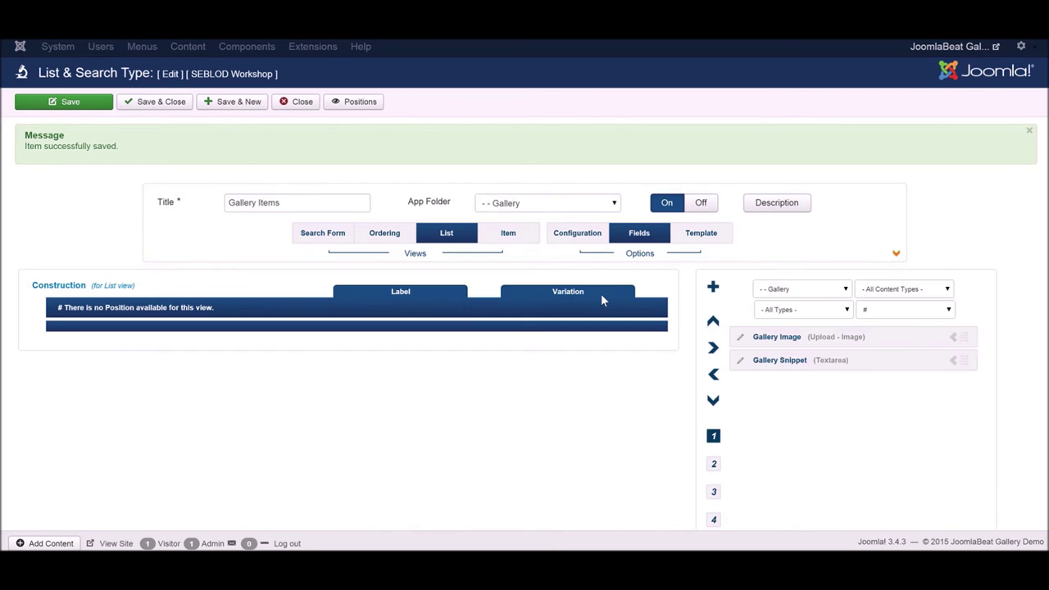
left_click(704, 234)
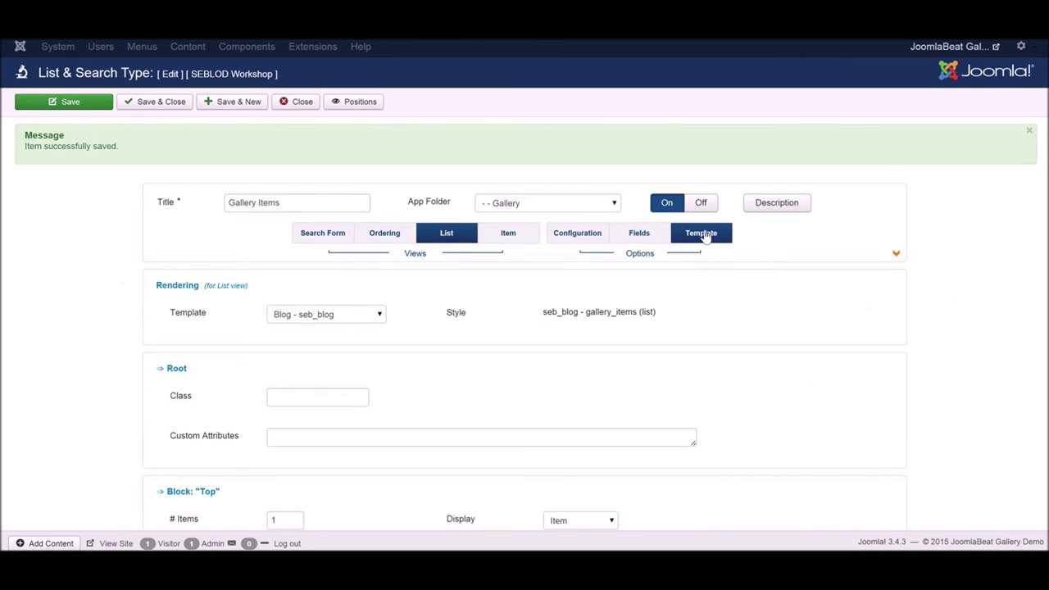
scroll(710, 278, "down", 1)
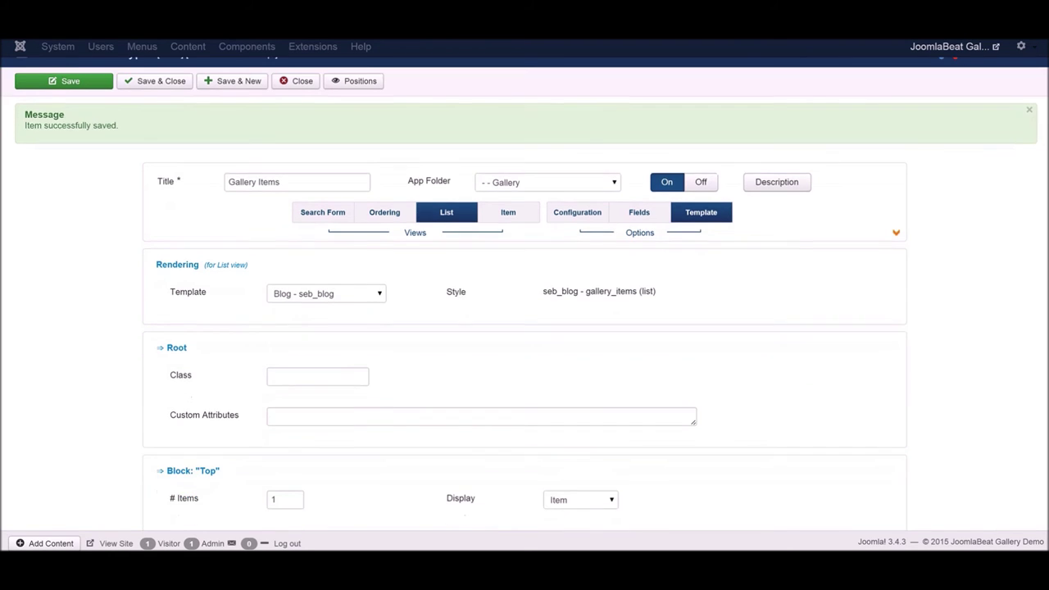
scroll(863, 316, "down", 2)
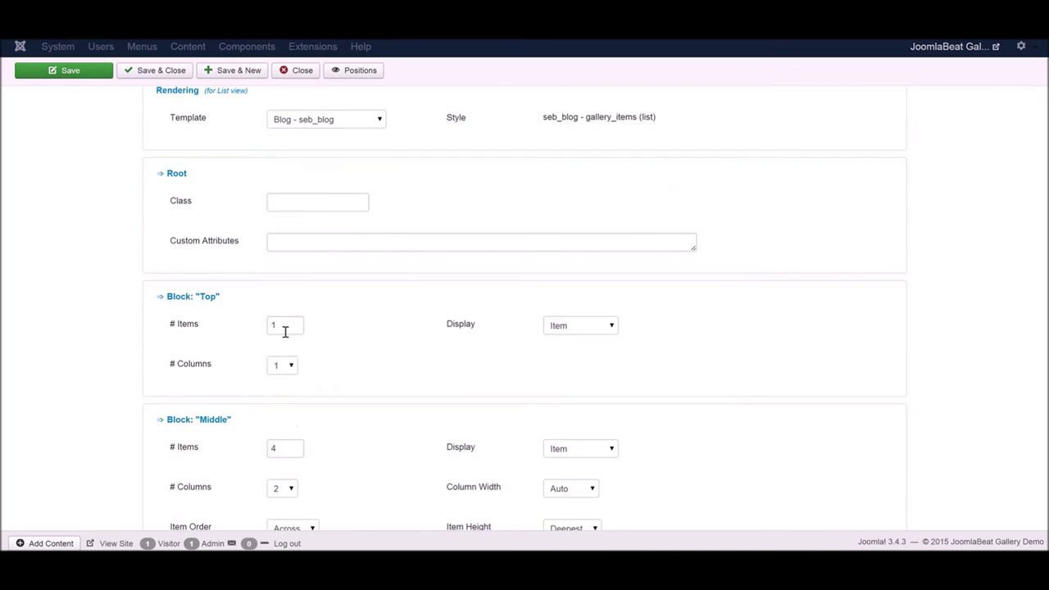
left_click(291, 326)
left_click(338, 341)
left_click(267, 325)
left_click(352, 329)
left_click(612, 328)
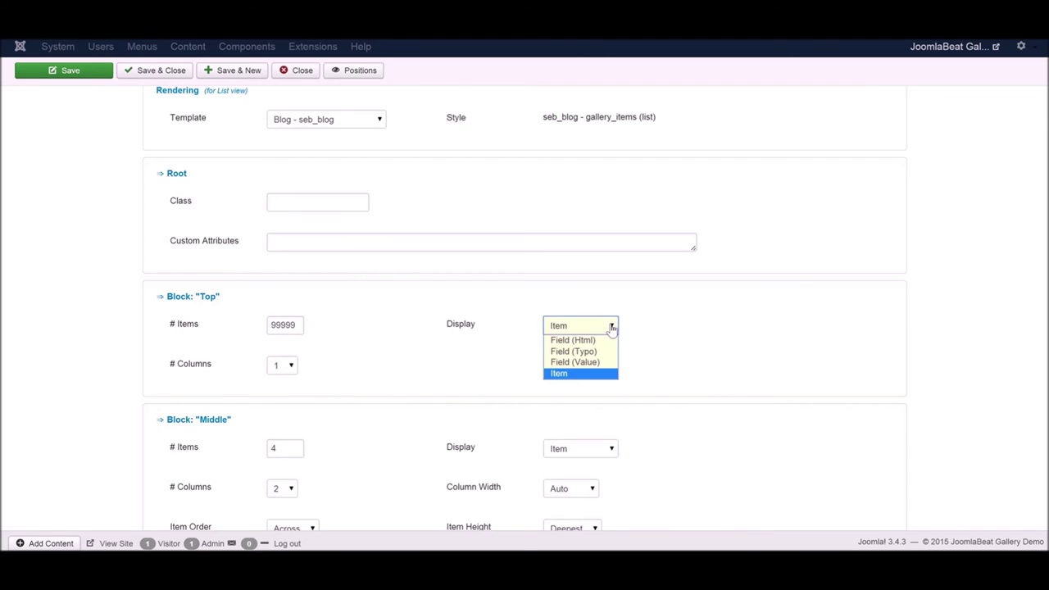
left_click(731, 346)
left_click(732, 347)
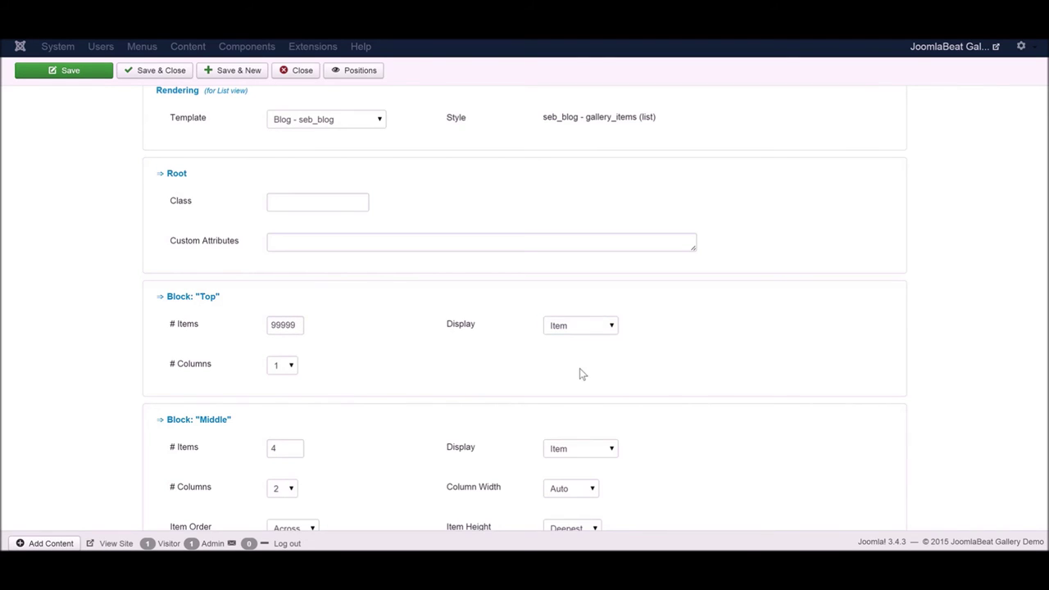
Set the Top block's number of columns to 2 and save the search type
left_click(291, 368)
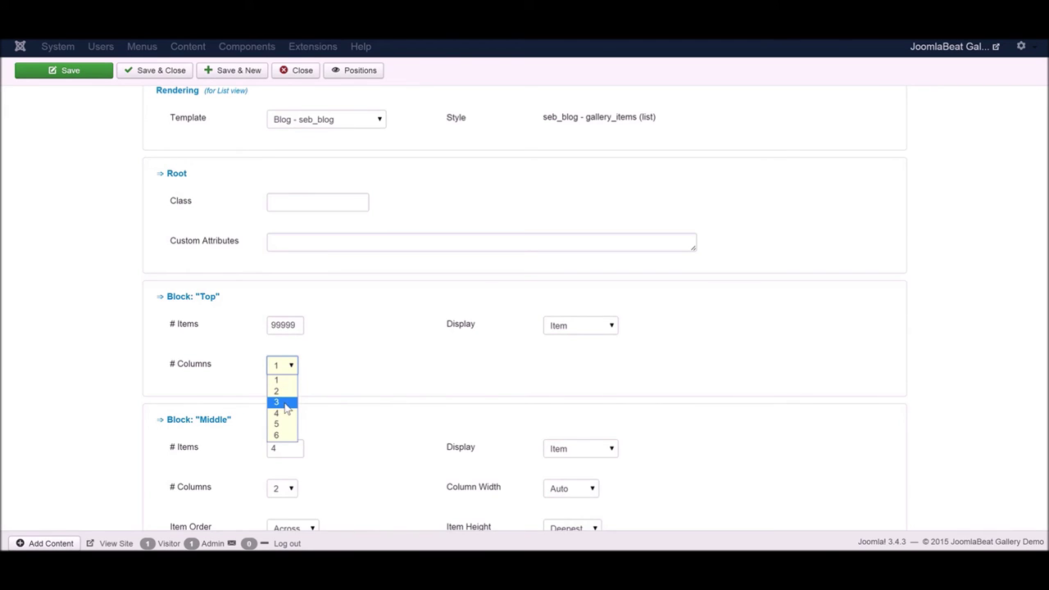
left_click(278, 392)
left_click(367, 365)
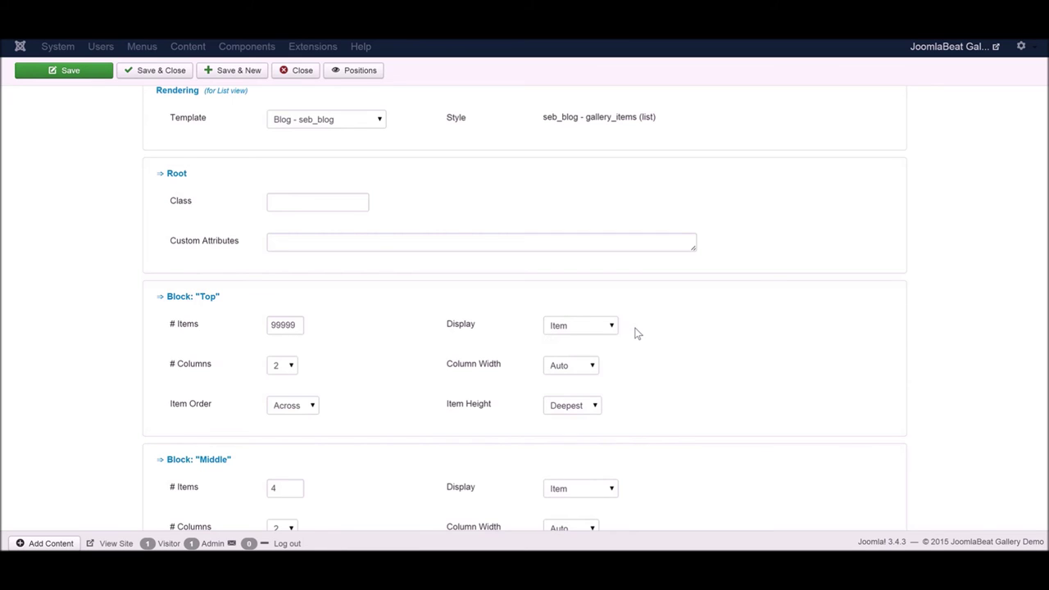
left_click(77, 75)
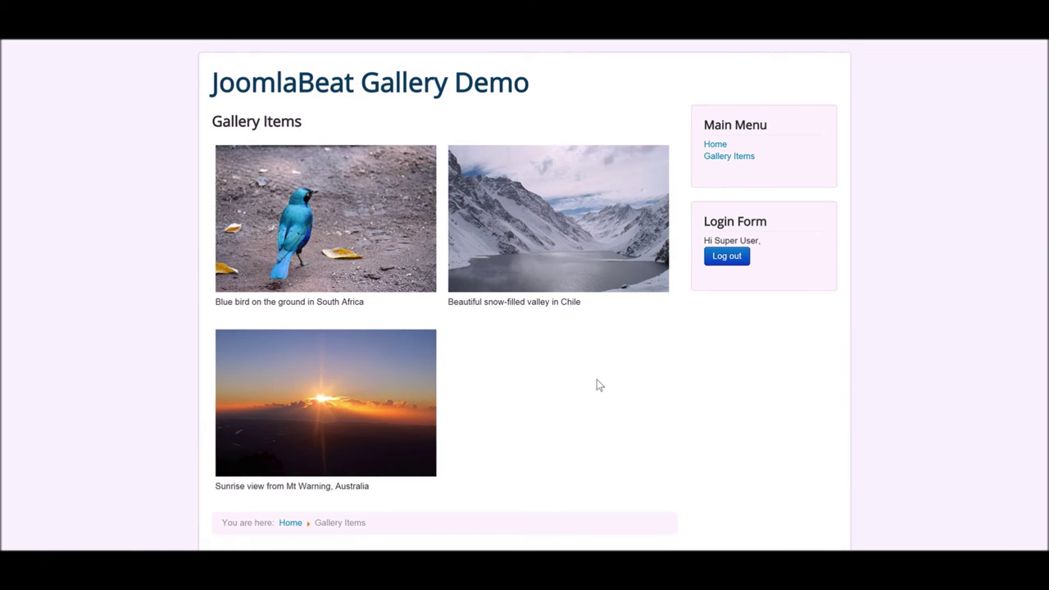
On the front-end Gallery Items page, browse the images in the modal box starting from the blue bird, and close it
left_click(332, 230)
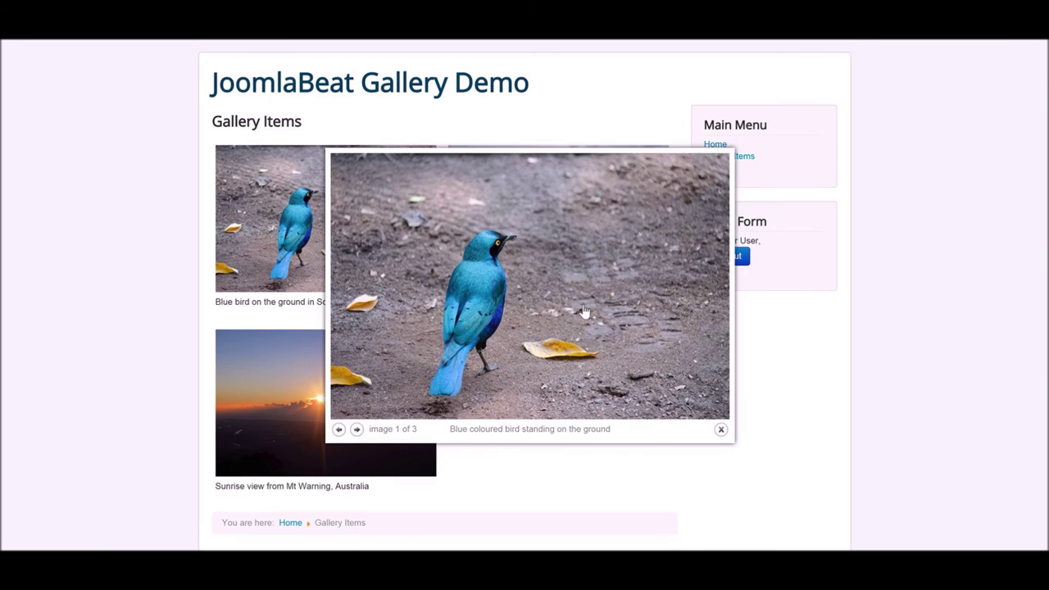
left_click(356, 431)
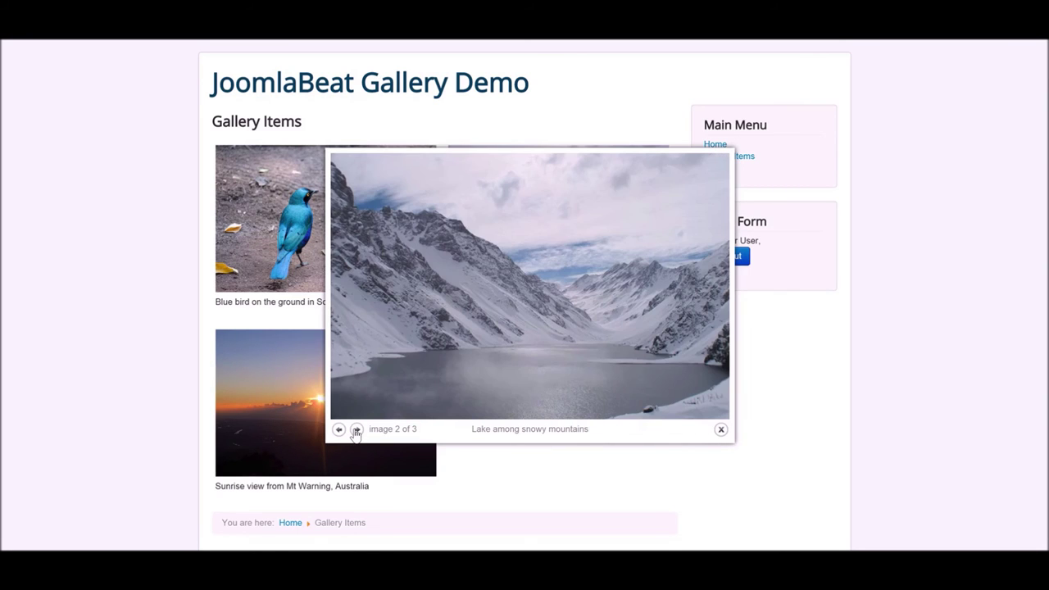
left_click(357, 431)
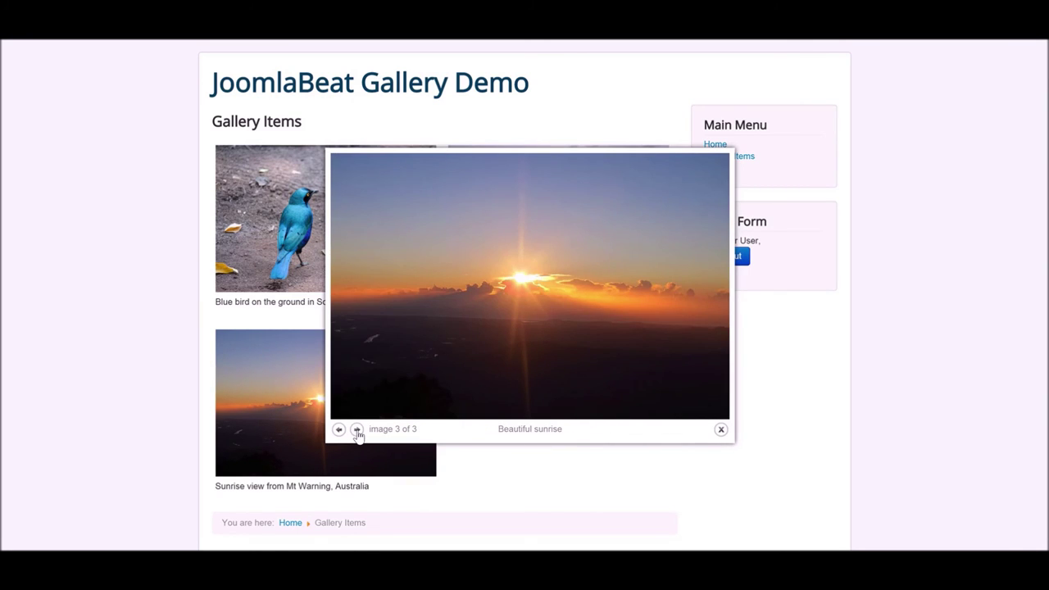
left_click(357, 431)
left_click(358, 431)
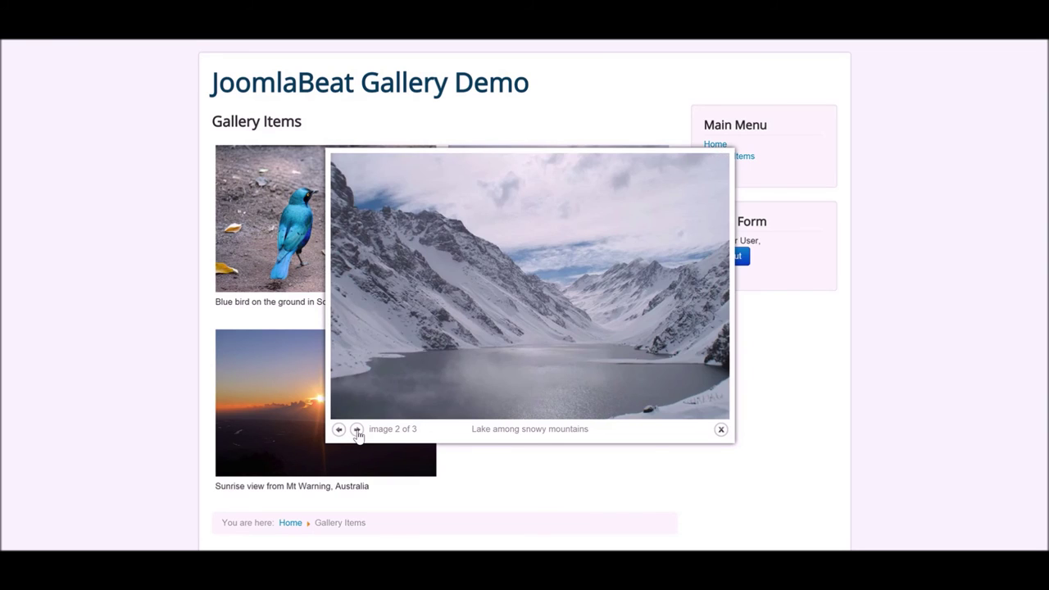
left_click(721, 431)
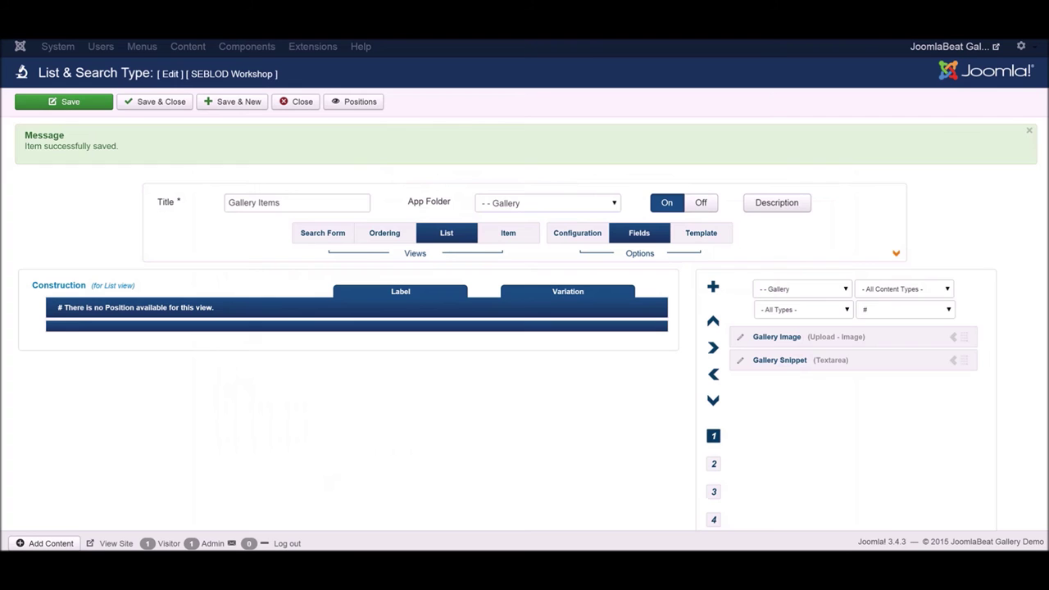
Save and close the Gallery Items search type and open the SEBLOD component options
left_click(174, 102)
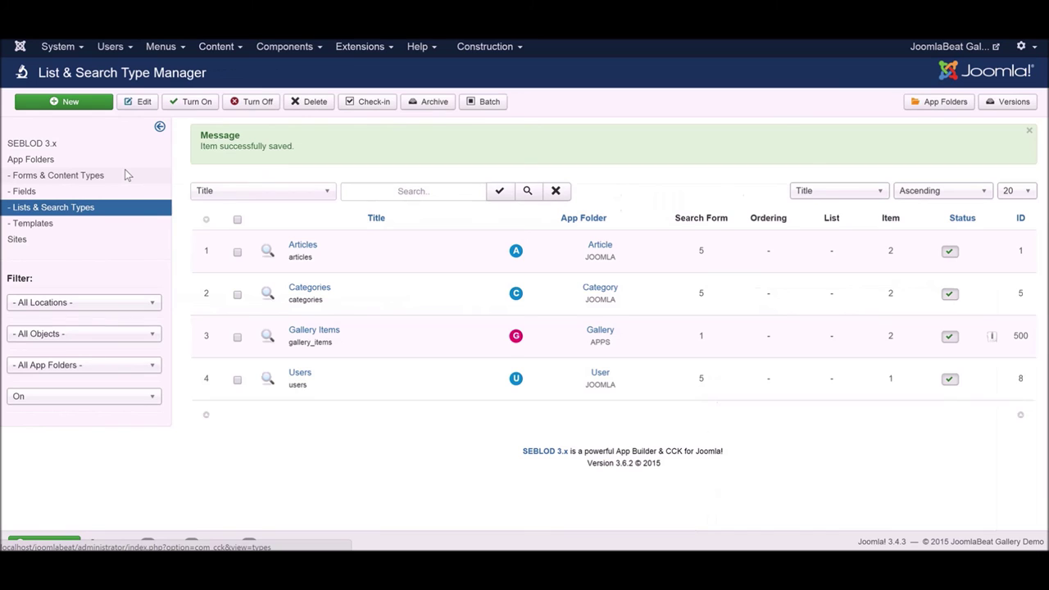
left_click(33, 142)
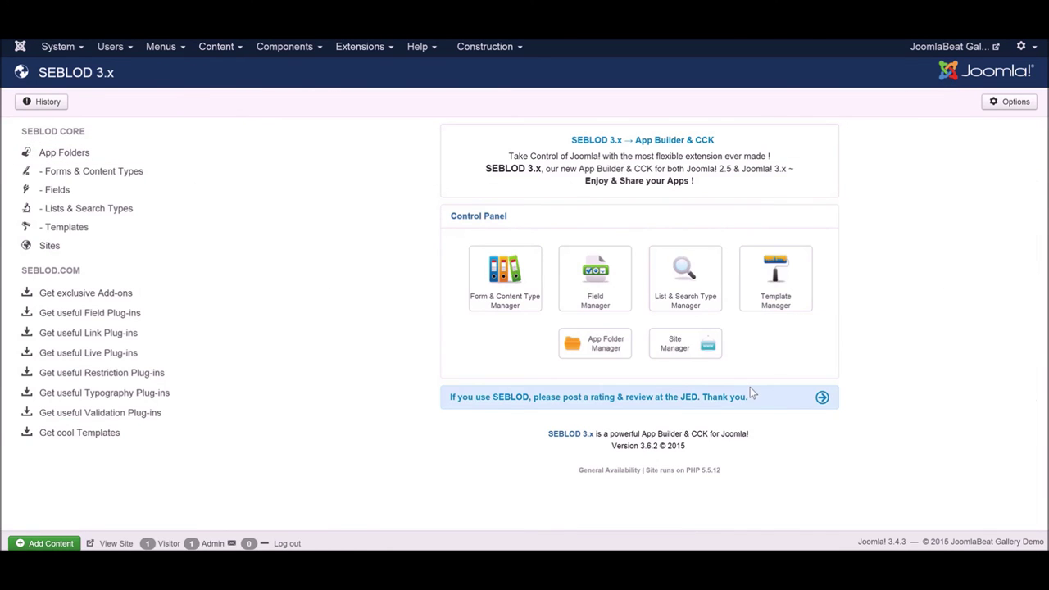
left_click(1014, 104)
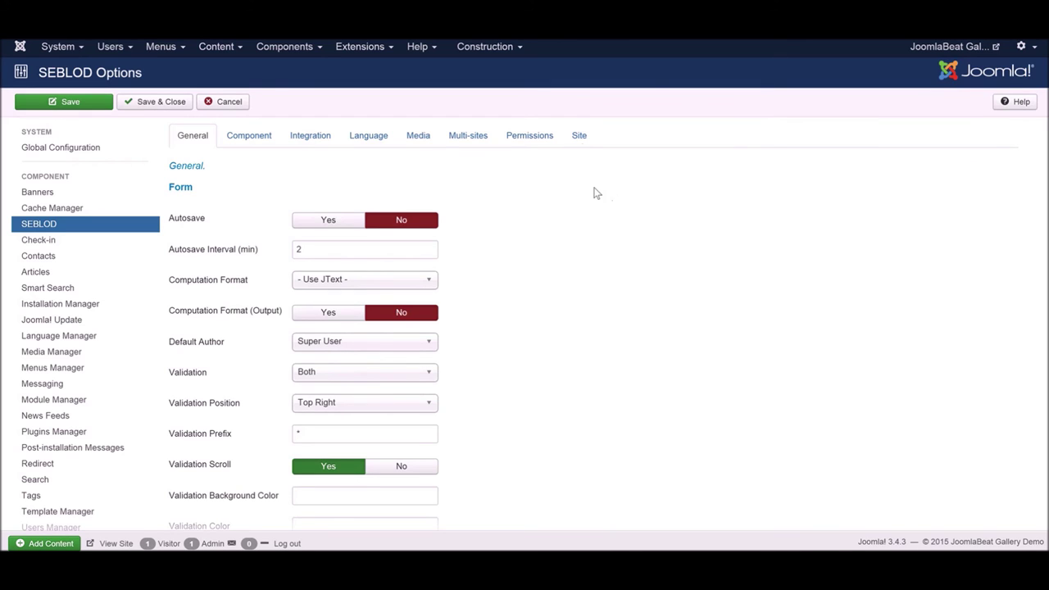
Set Responsive (RWD) to Yes in the front-end Site options and save the configuration
left_click(581, 138)
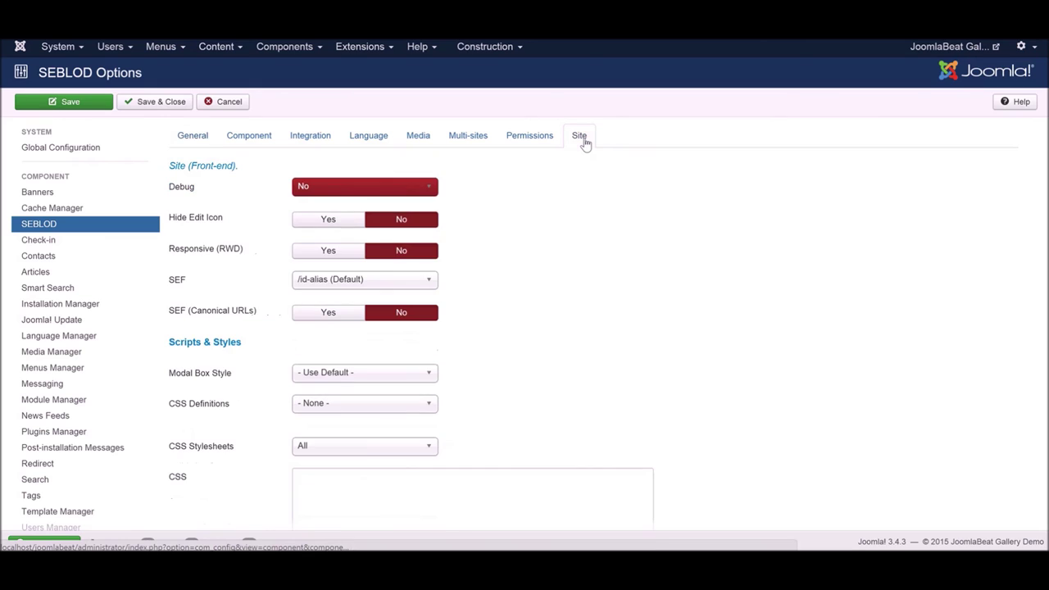
left_click(325, 255)
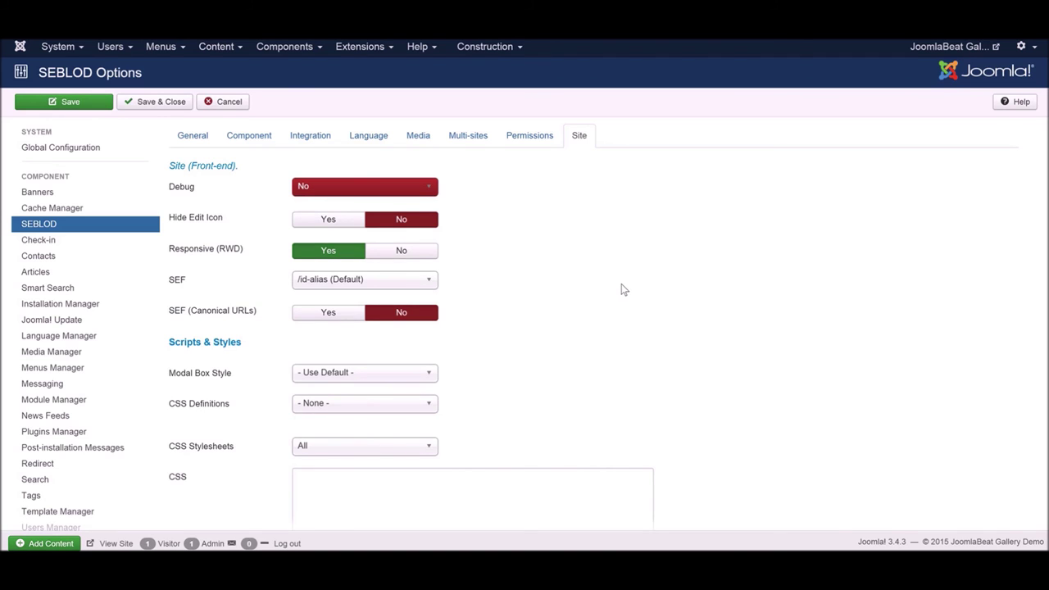
left_click(62, 103)
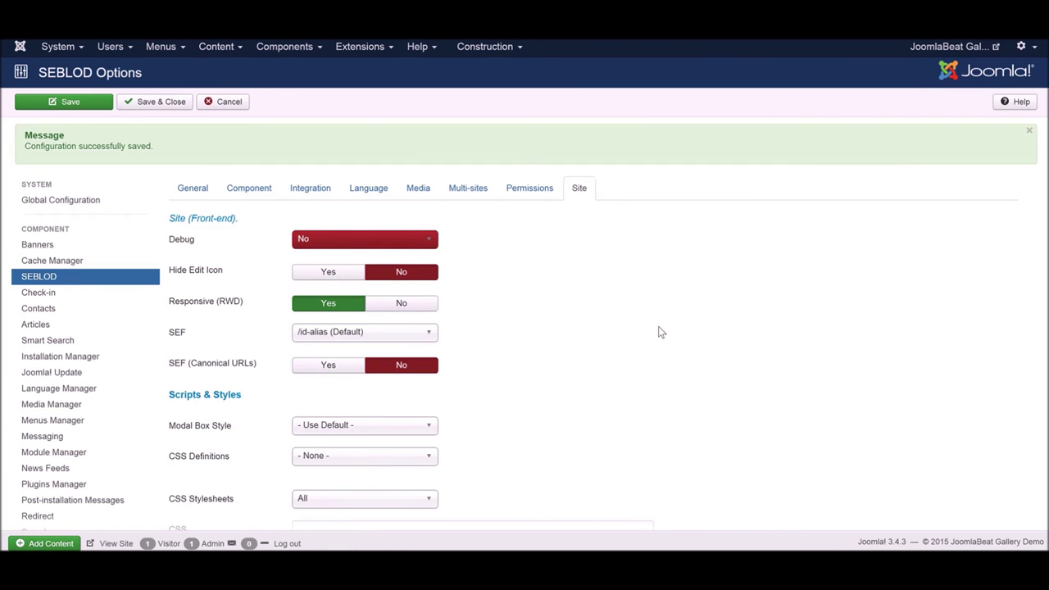
Set the Modal Box Style to style1, save the configuration, and preview the blue bird image on the front-end gallery page
scroll(660, 332, "down", 1)
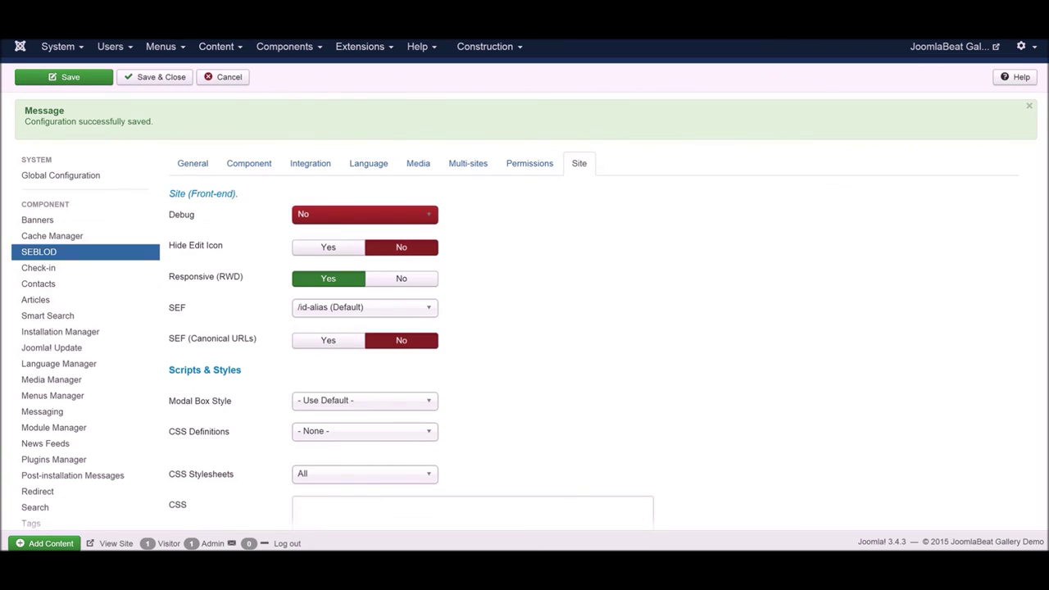
scroll(192, 345, "down", 2)
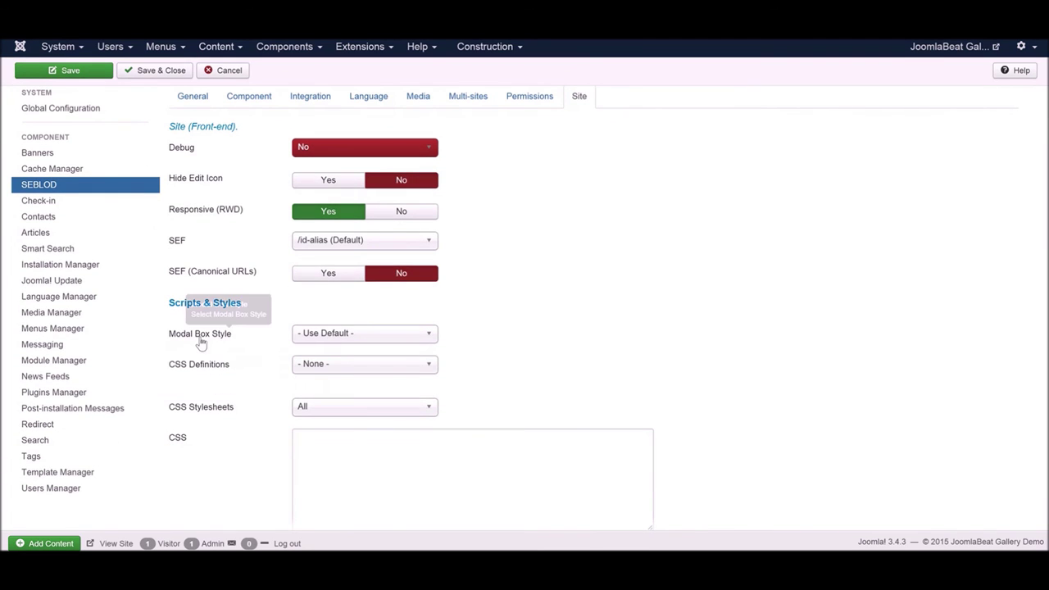
left_click(358, 337)
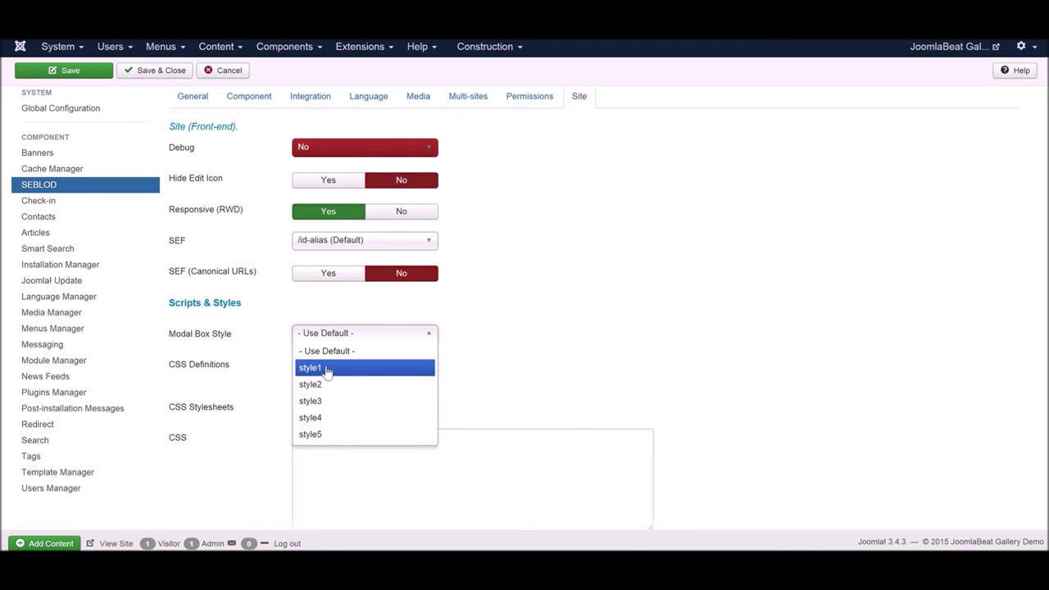
left_click(328, 370)
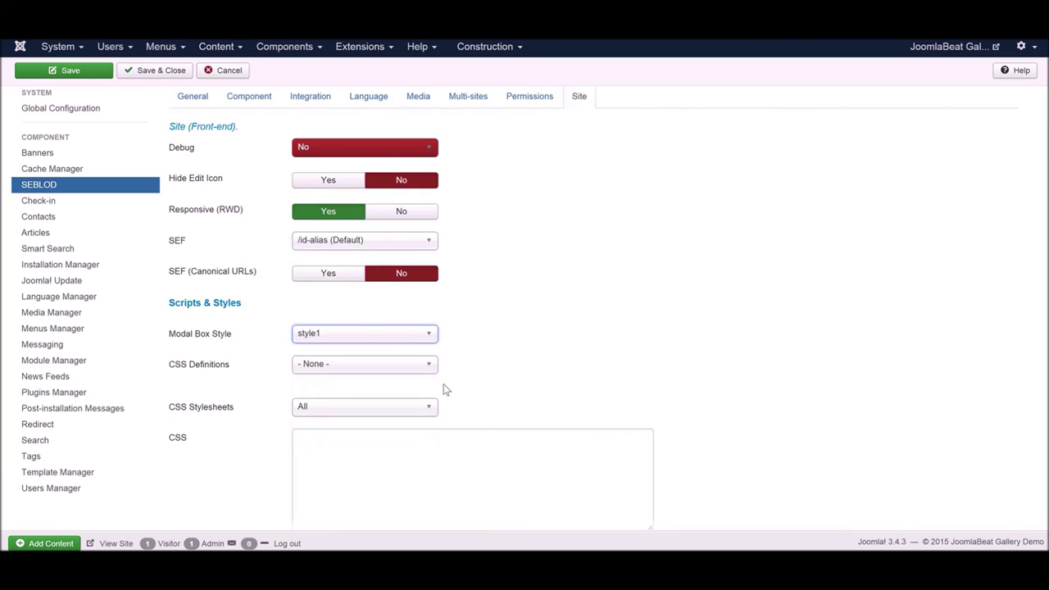
left_click(391, 334)
left_click(354, 373)
left_click(88, 74)
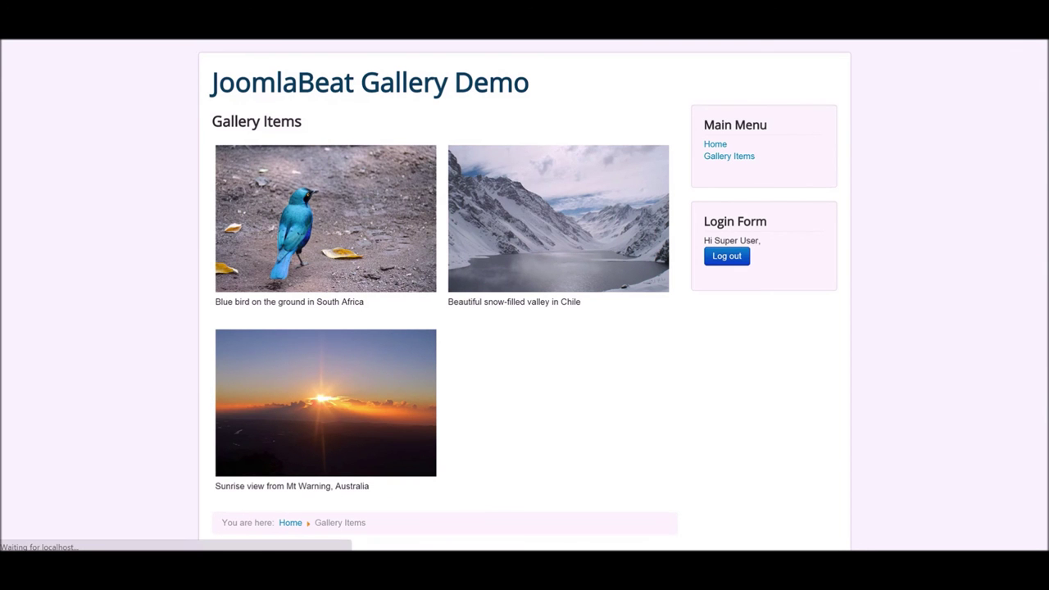
left_click(286, 220)
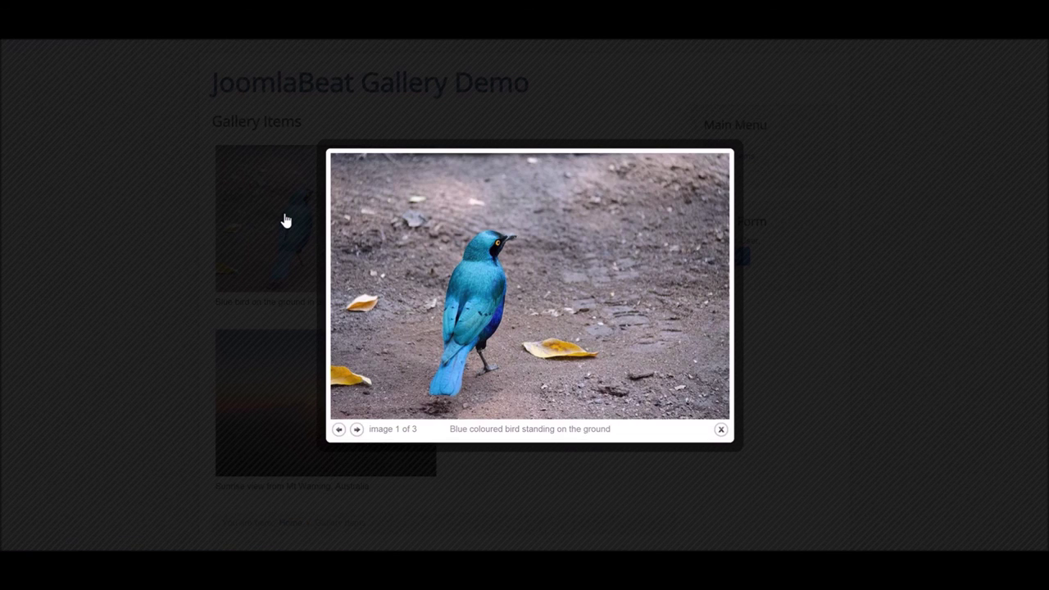
left_click(722, 430)
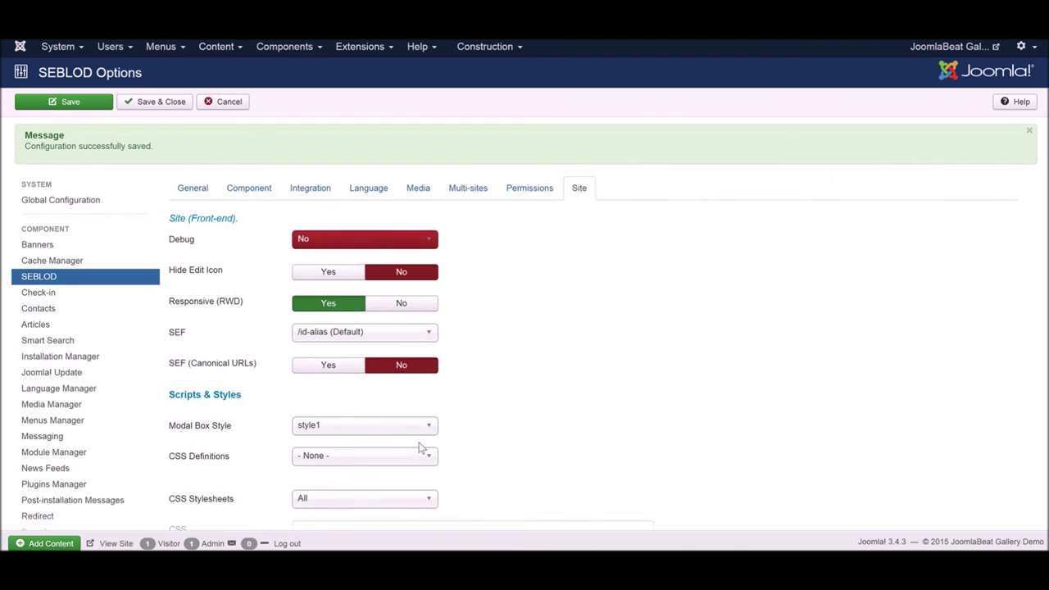
Set the Modal Box Style to style2 and save the configuration
left_click(405, 435)
left_click(334, 477)
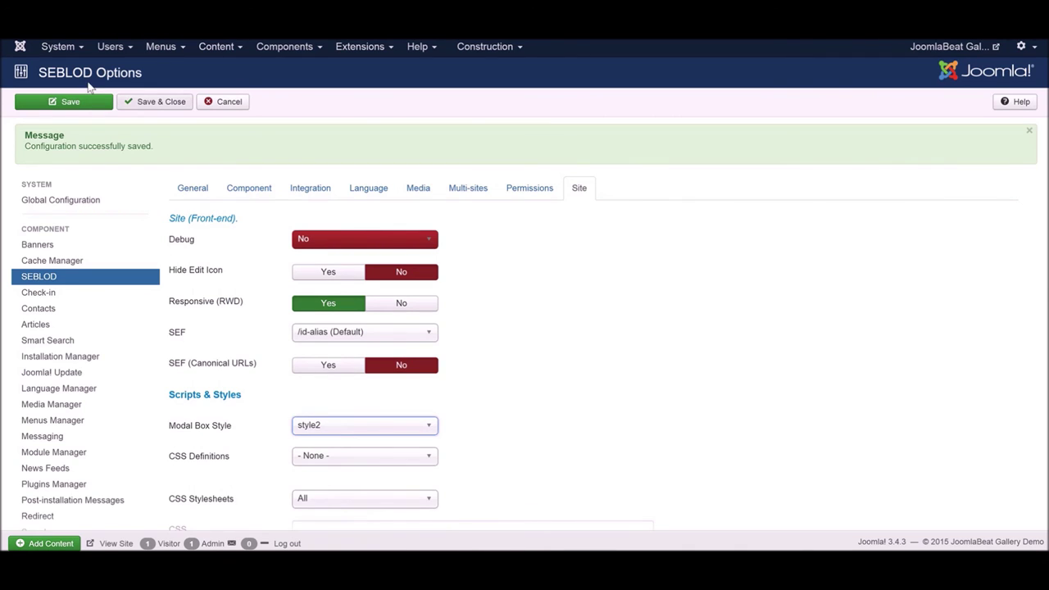
left_click(74, 104)
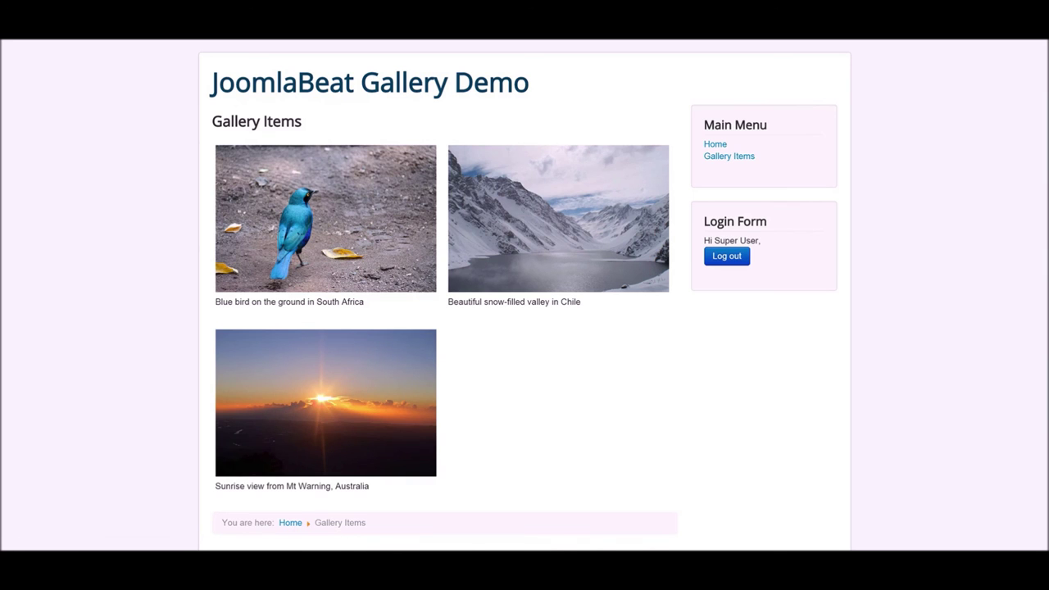
Check the style2 modal box on the front-end gallery page by cycling through all its images, and close it
left_click(328, 282)
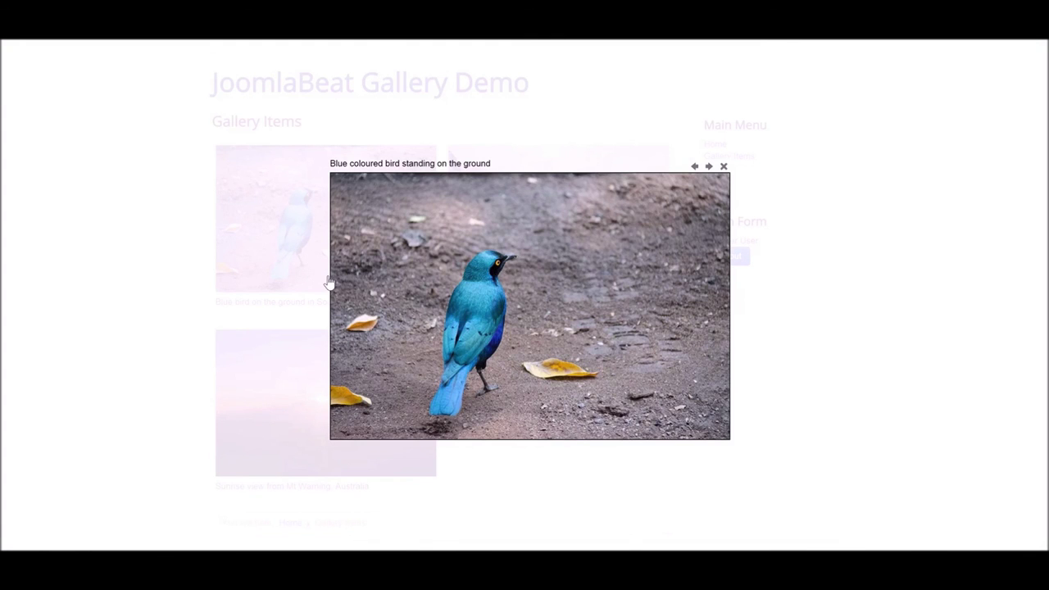
left_click(709, 167)
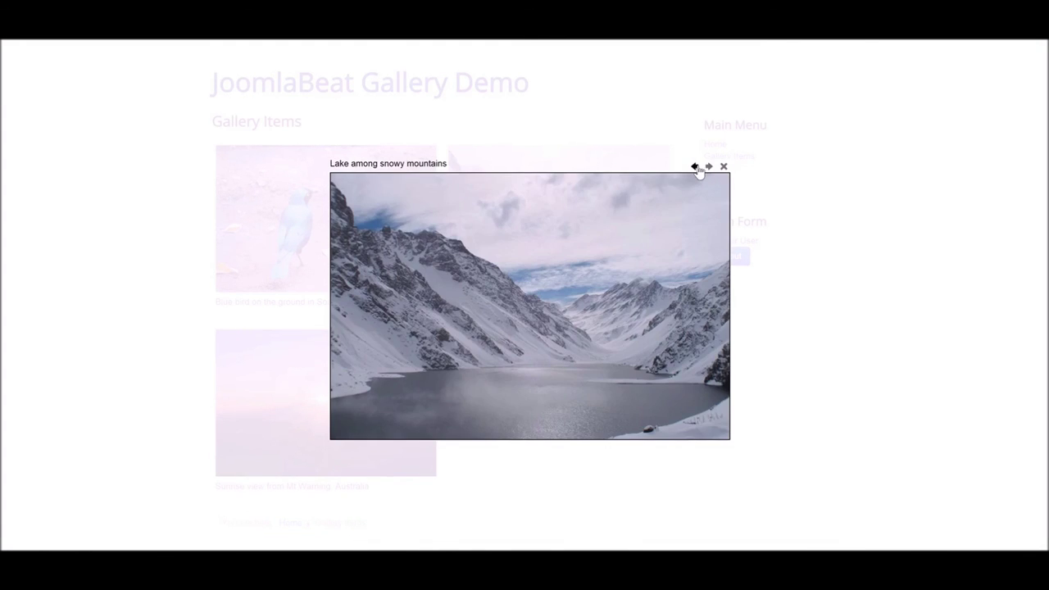
left_click(709, 166)
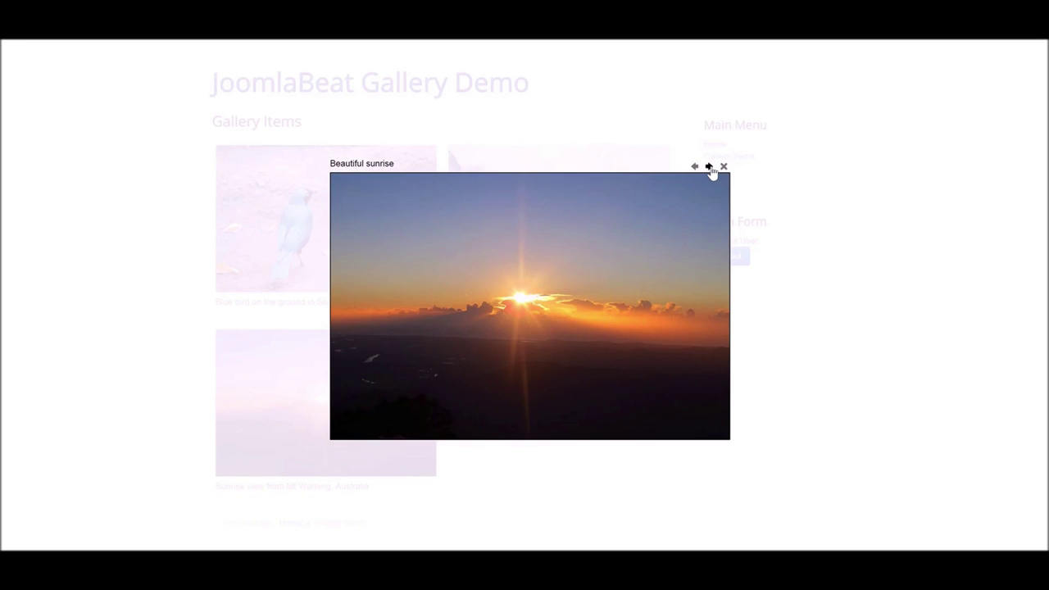
left_click(710, 167)
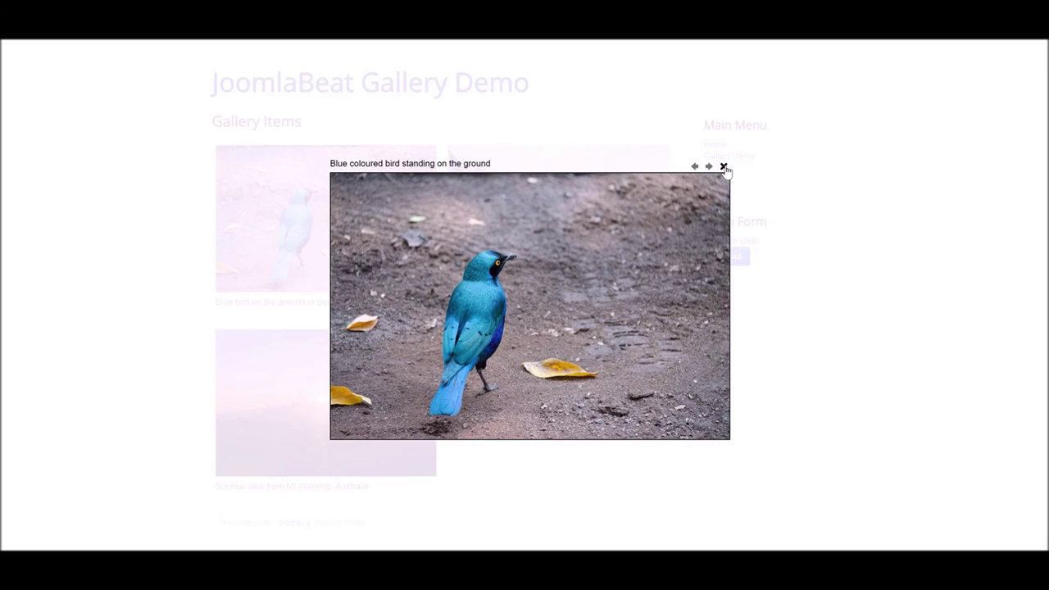
left_click(723, 167)
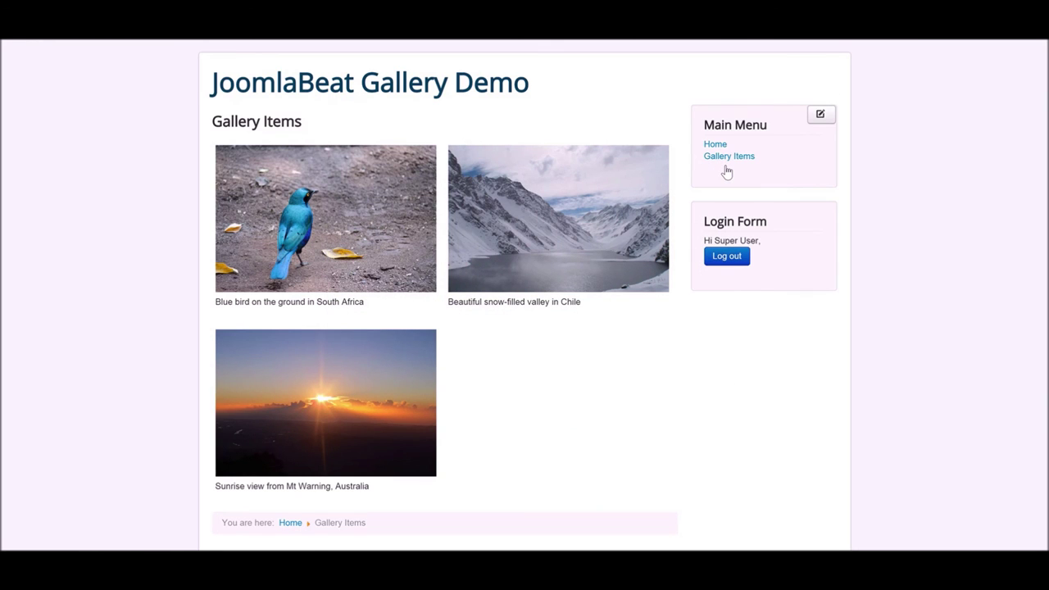